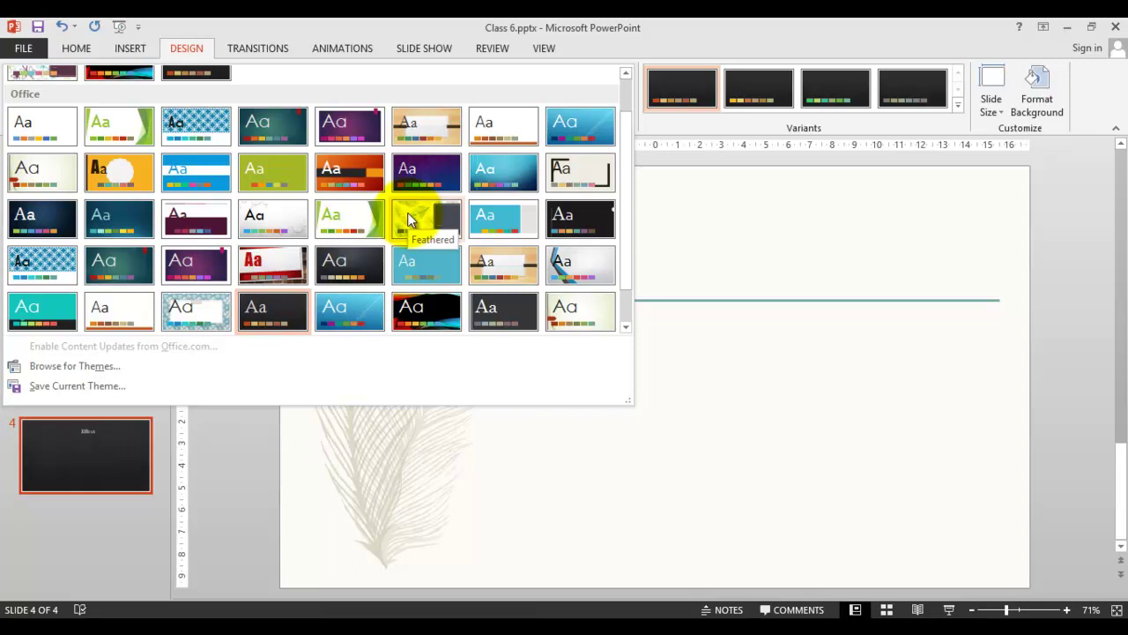
Apply the dark blue patterned theme to the EFFECT slide only and switch to the chapter PDF.
click(407, 212)
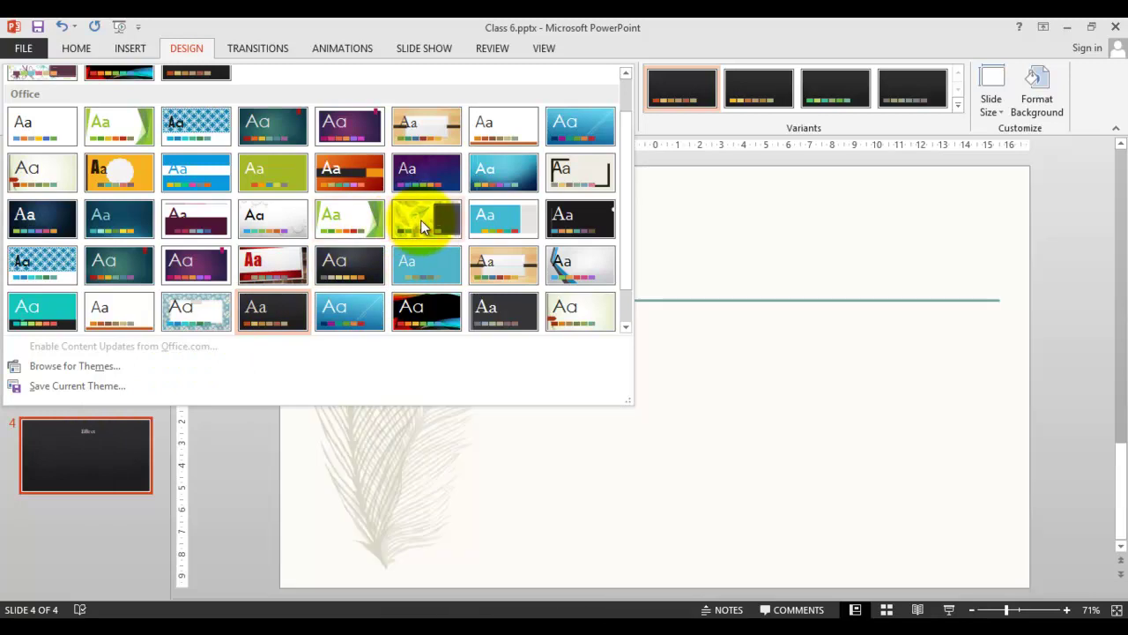
right_click(421, 219)
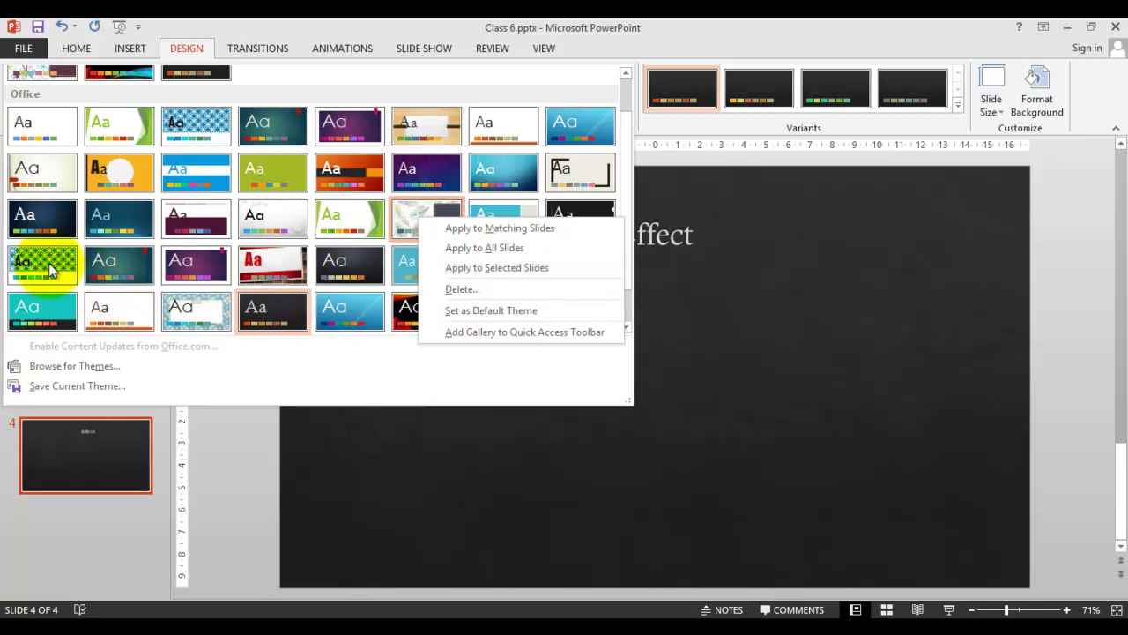
right_click(66, 220)
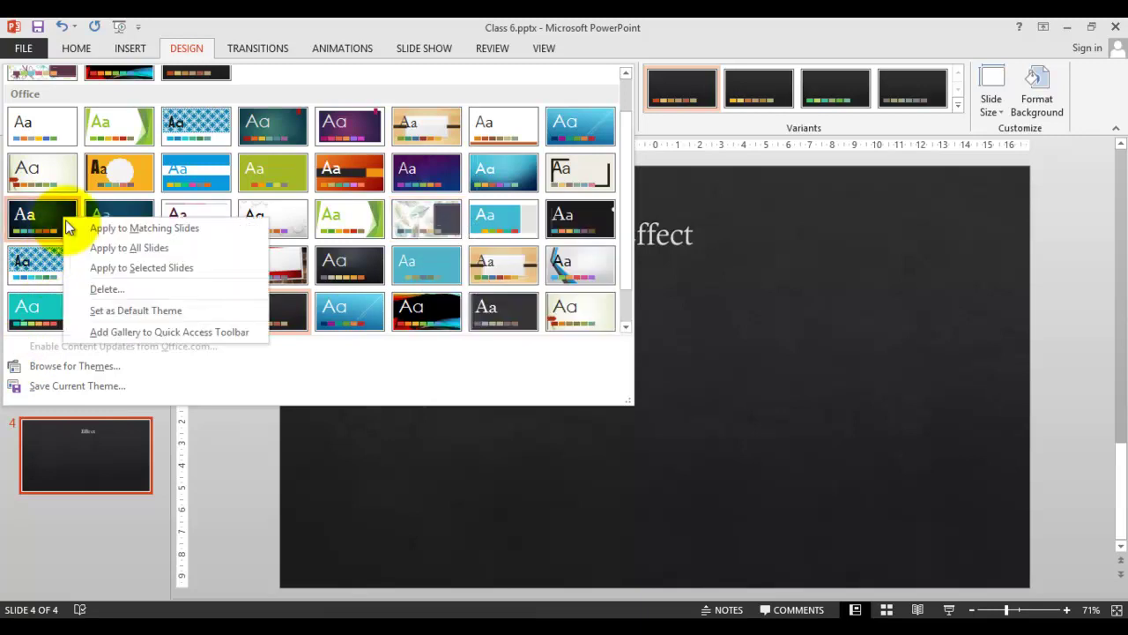
click(146, 268)
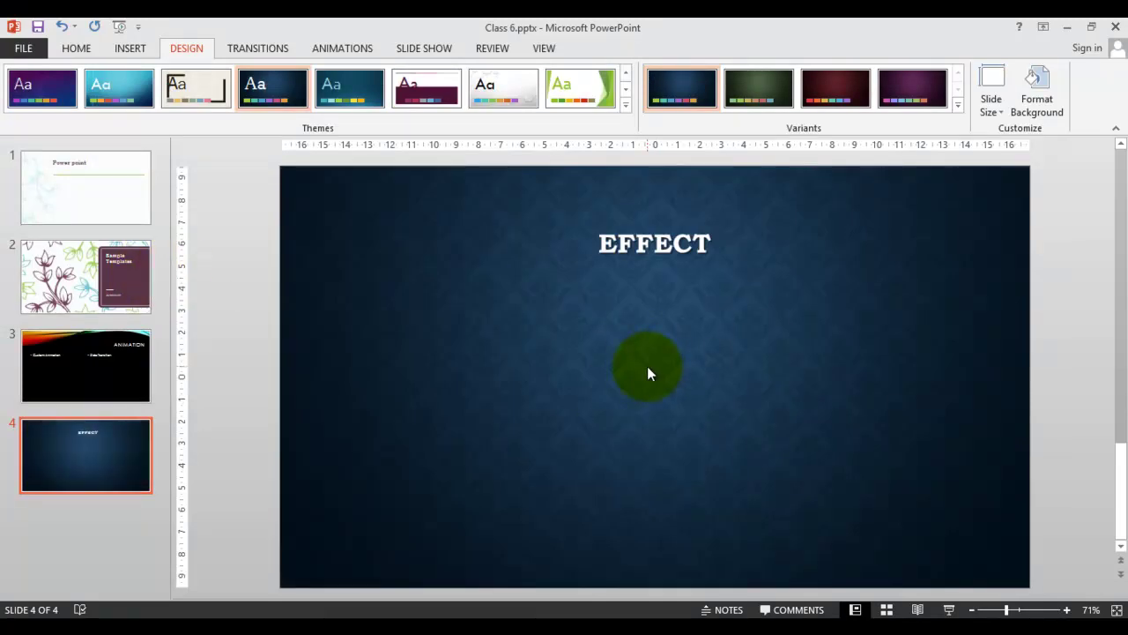
click(285, 615)
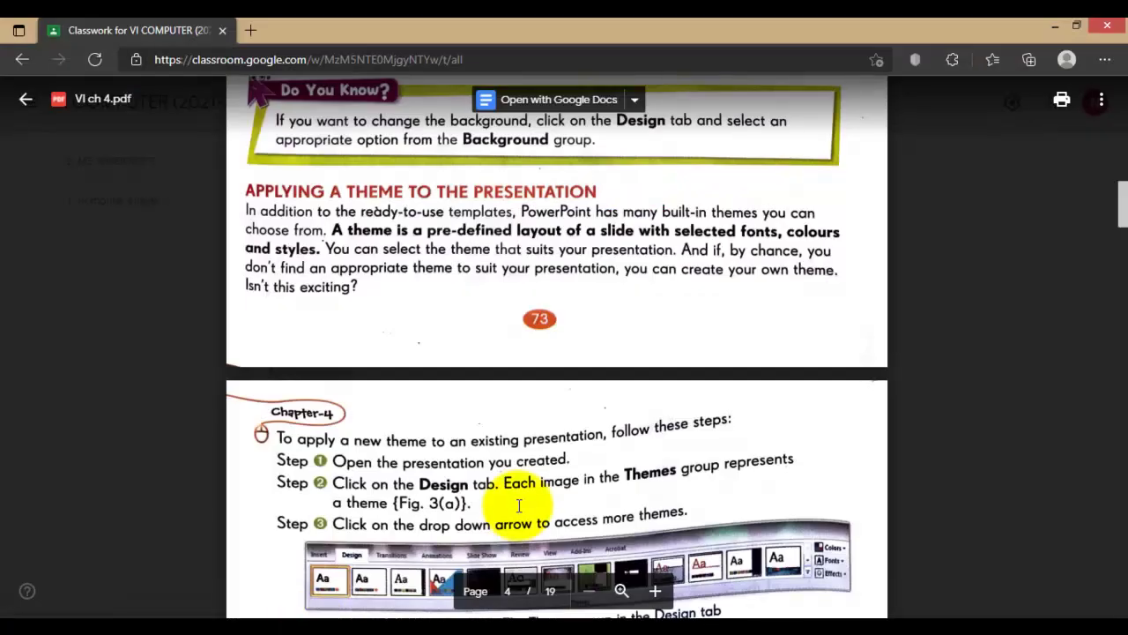
Scroll through the pages of the chapter 4 PDF in the browser.
scroll(379, 293, down, 8)
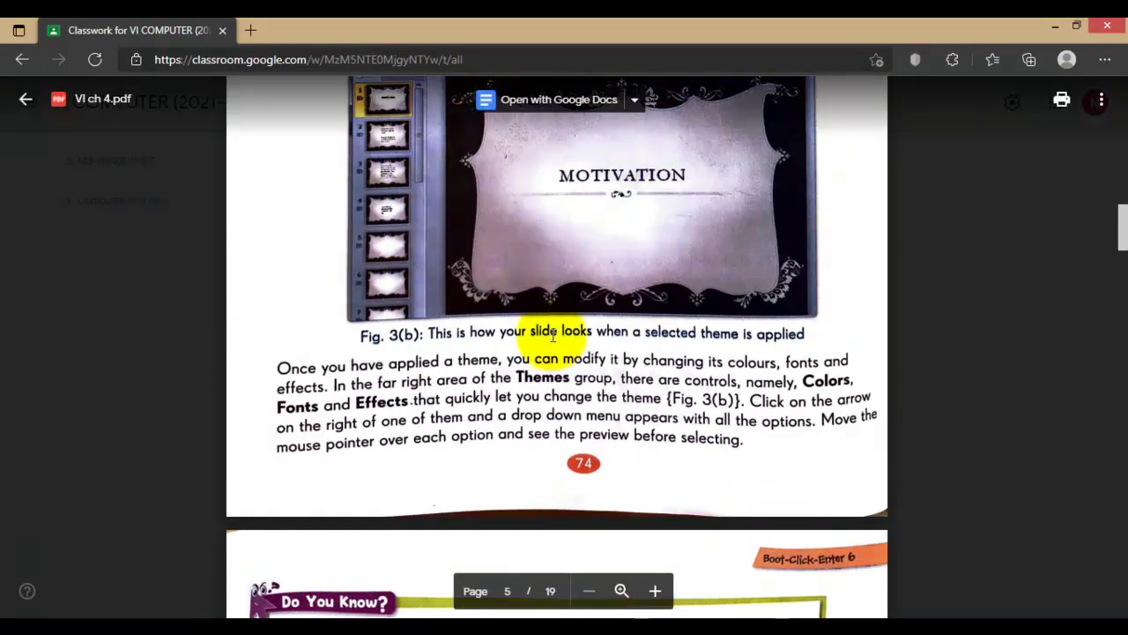
scroll(550, 379, down, 5)
scroll(547, 339, down, 4)
scroll(491, 327, up, 6)
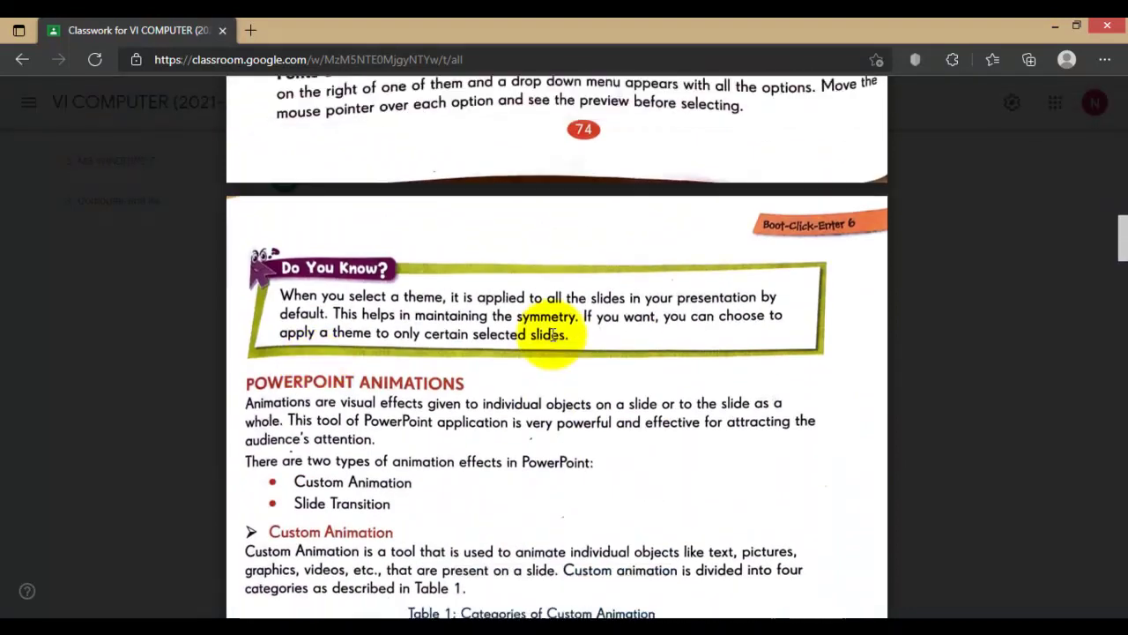
scroll(445, 377, down, 15)
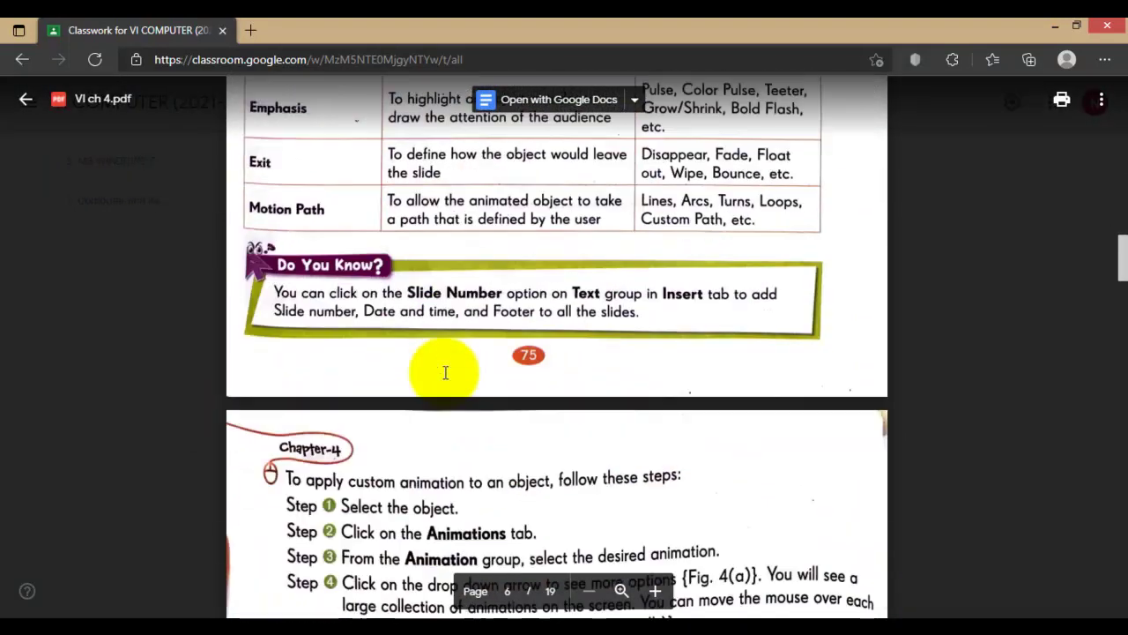
scroll(445, 372, down, 10)
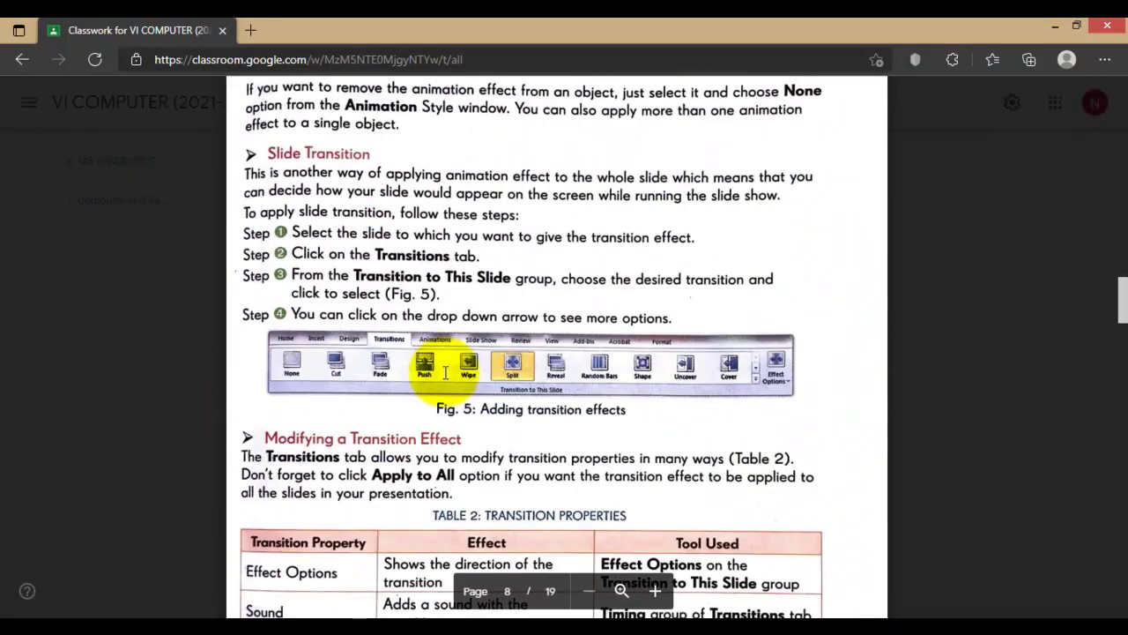
scroll(445, 372, down, 8)
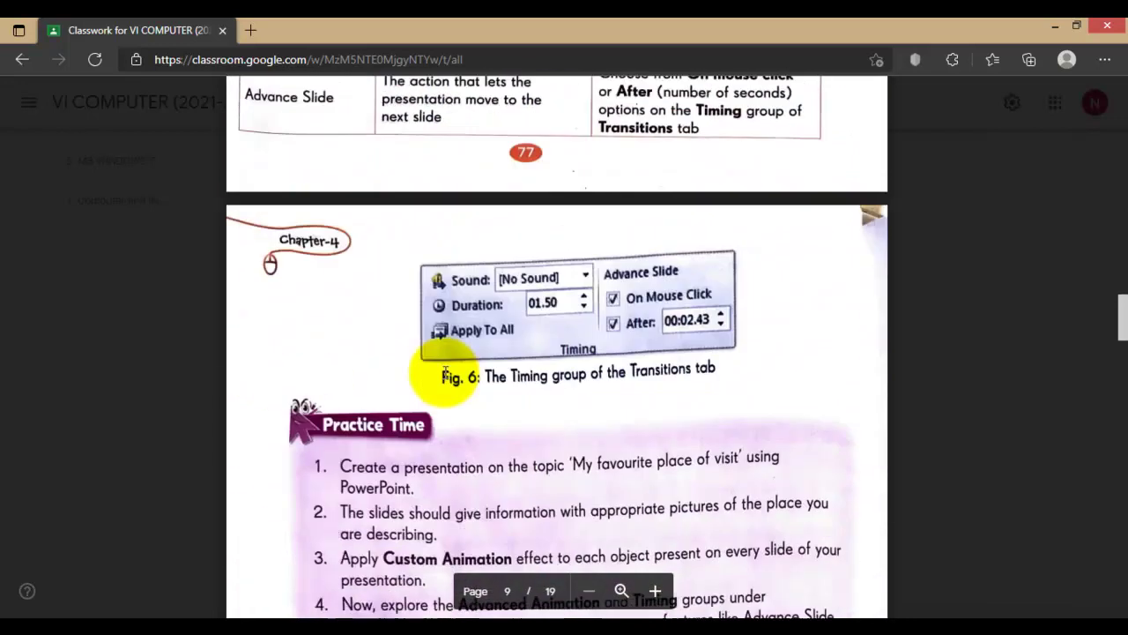
scroll(445, 373, down, 8)
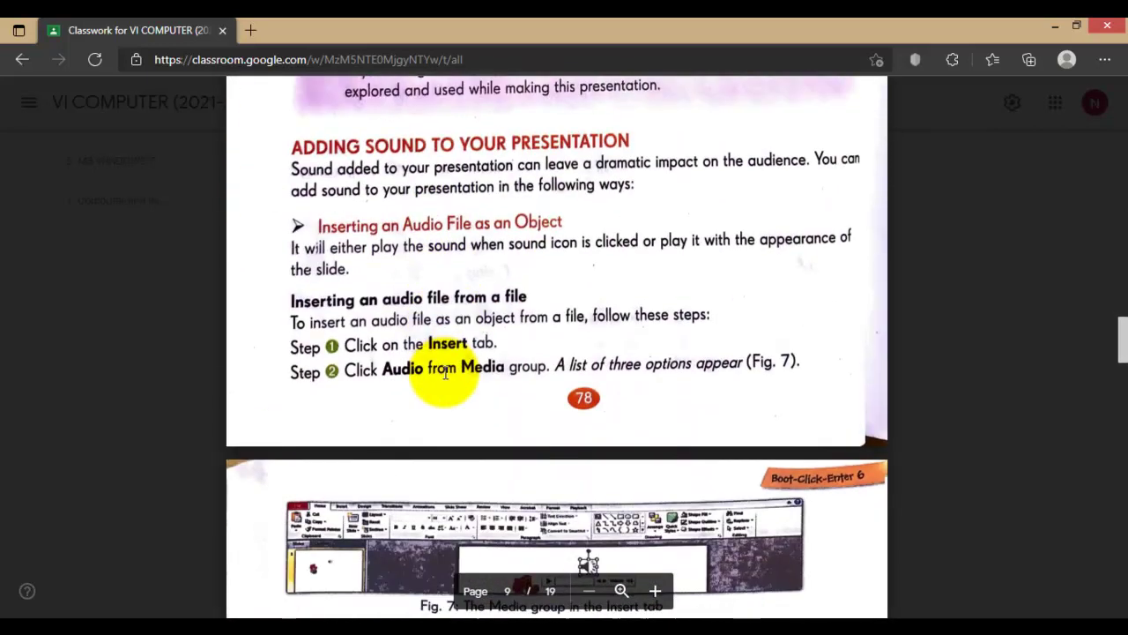
scroll(440, 365, down, 4)
scroll(442, 361, up, 14)
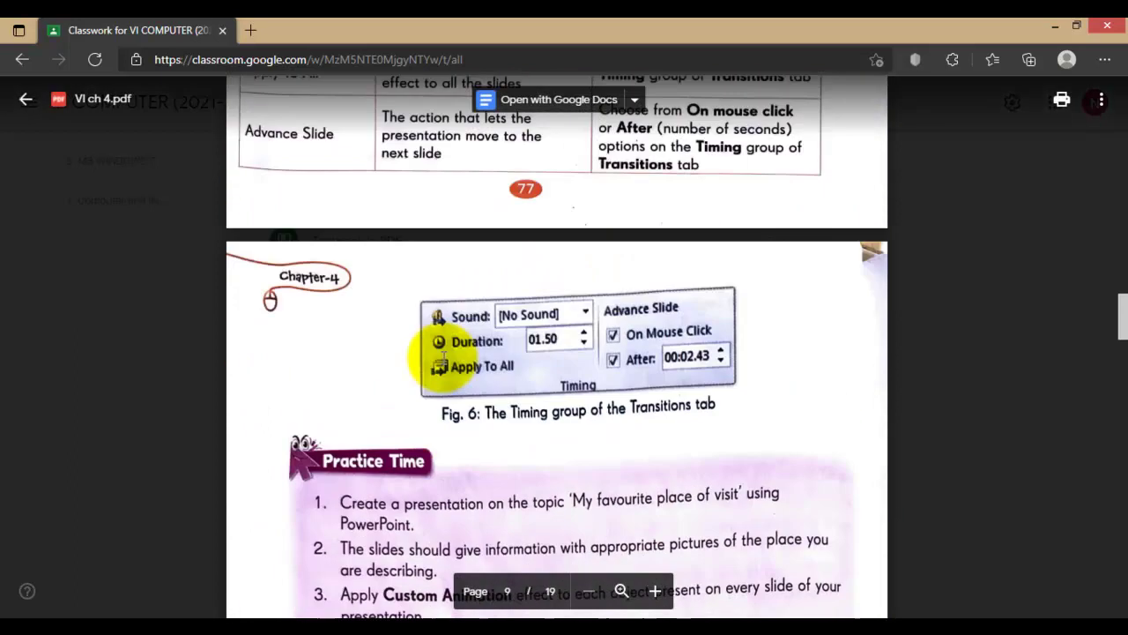
scroll(426, 375, down, 6)
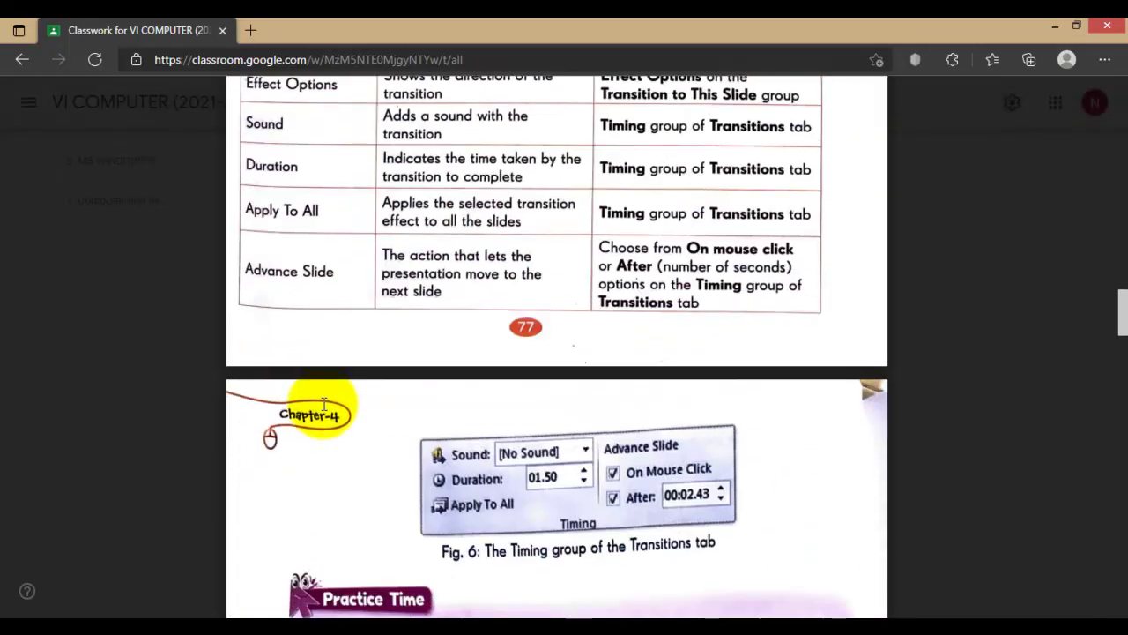
scroll(324, 404, down, 3)
scroll(325, 404, down, 15)
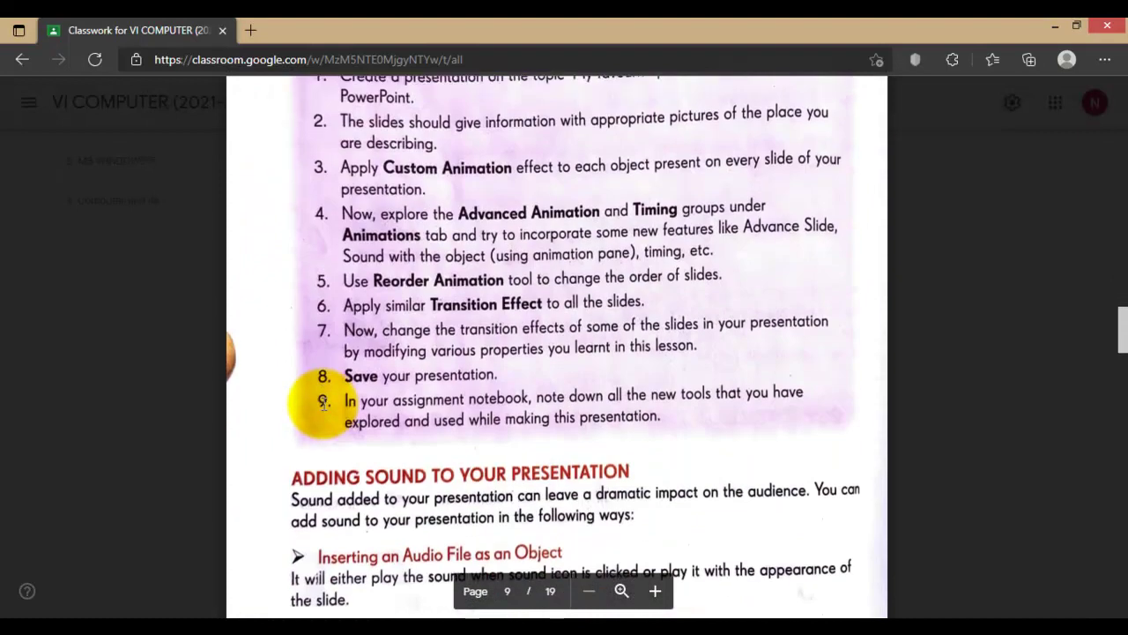
scroll(324, 404, down, 5)
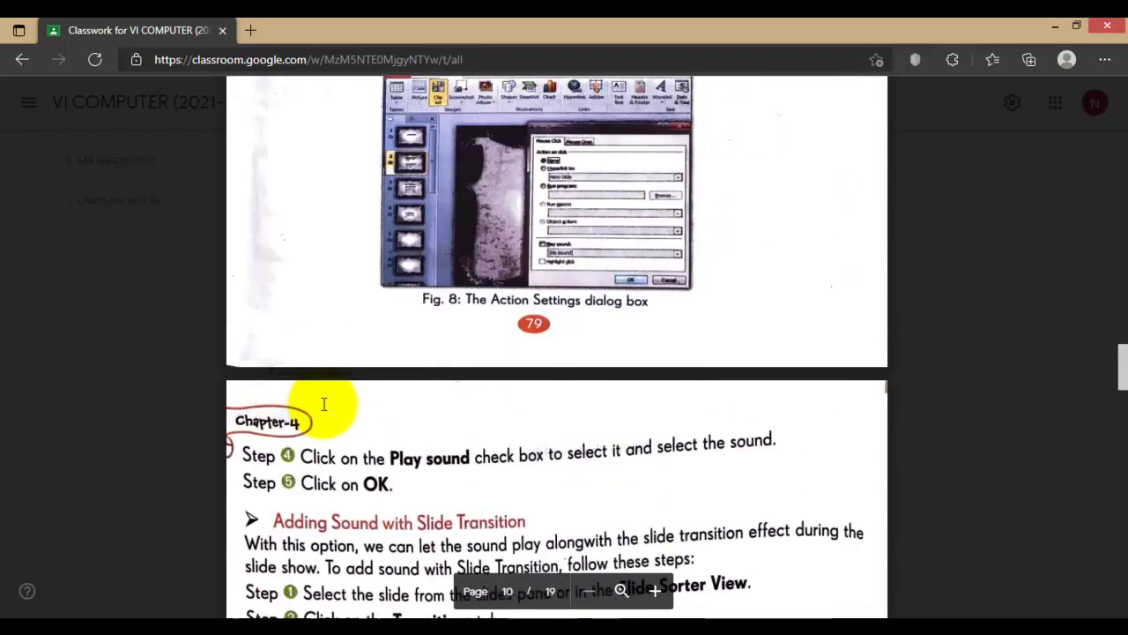
scroll(324, 404, down, 14)
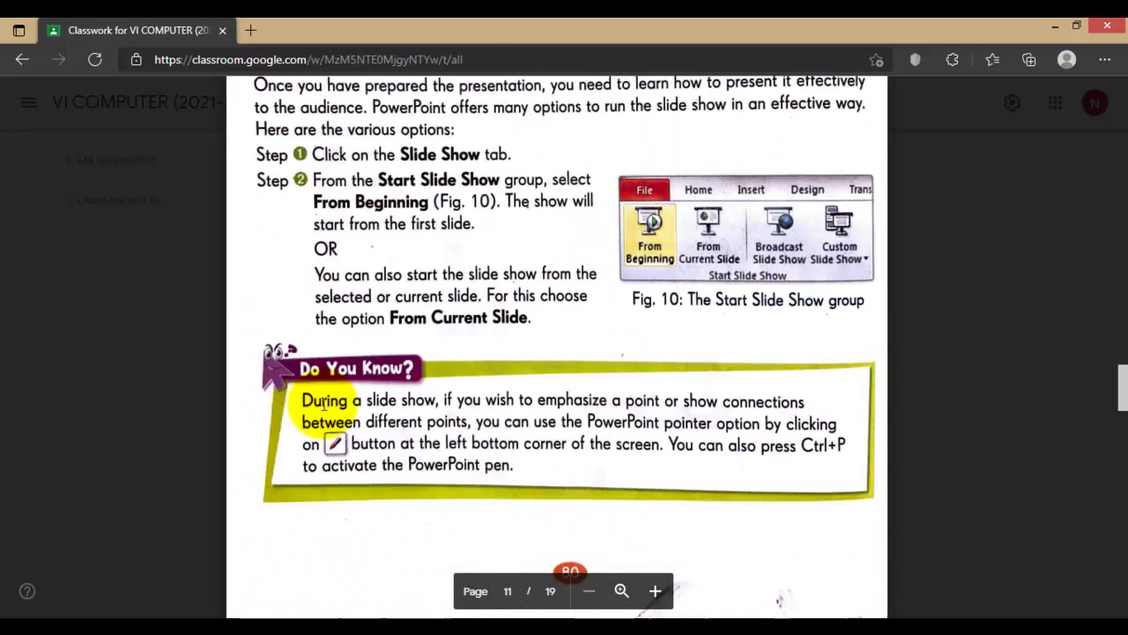
scroll(324, 403, down, 5)
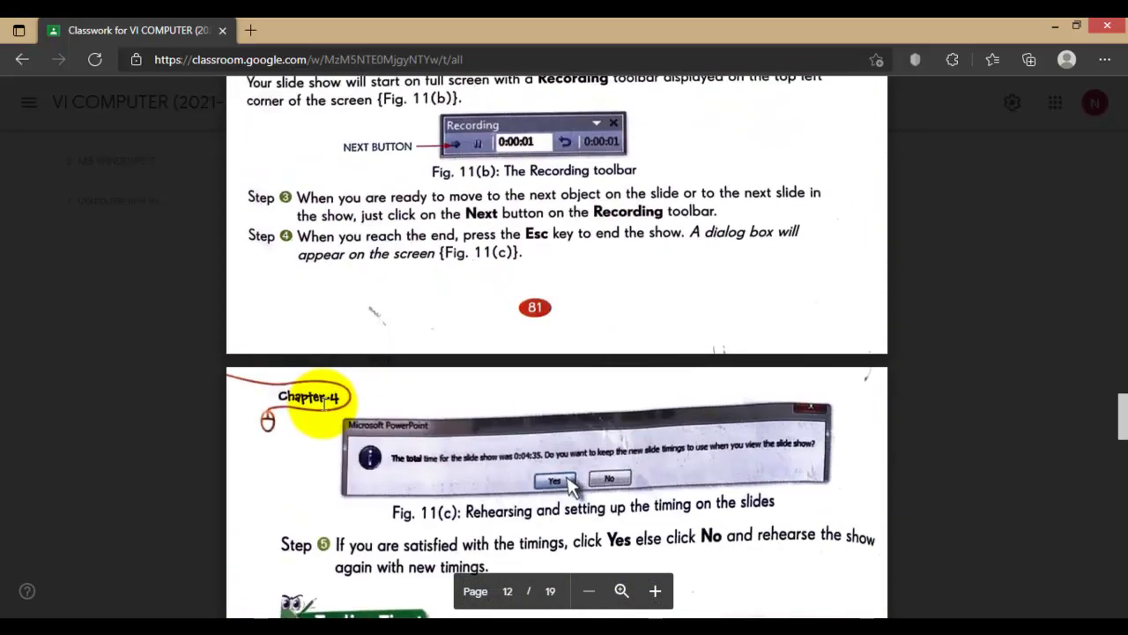
scroll(348, 370, up, 2)
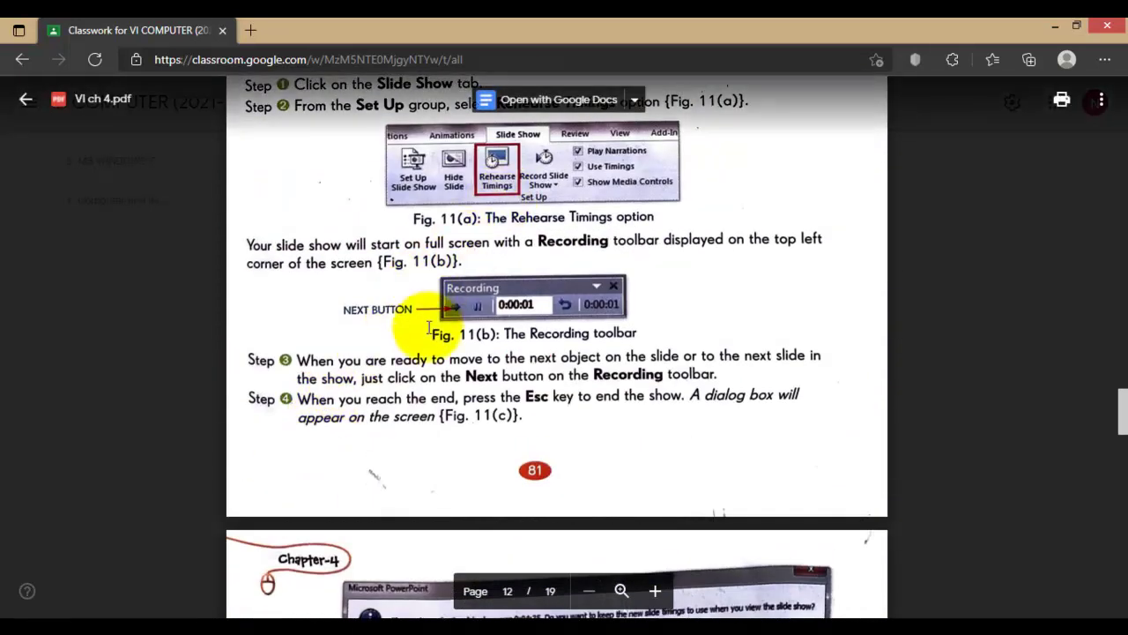
scroll(436, 441, down, 8)
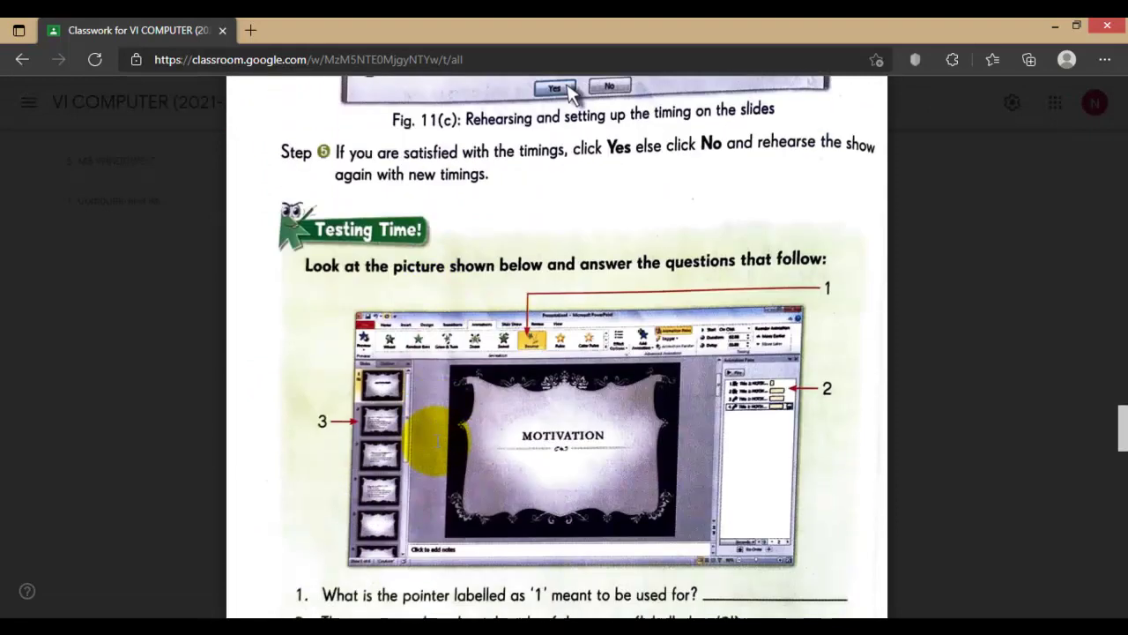
scroll(434, 438, down, 4)
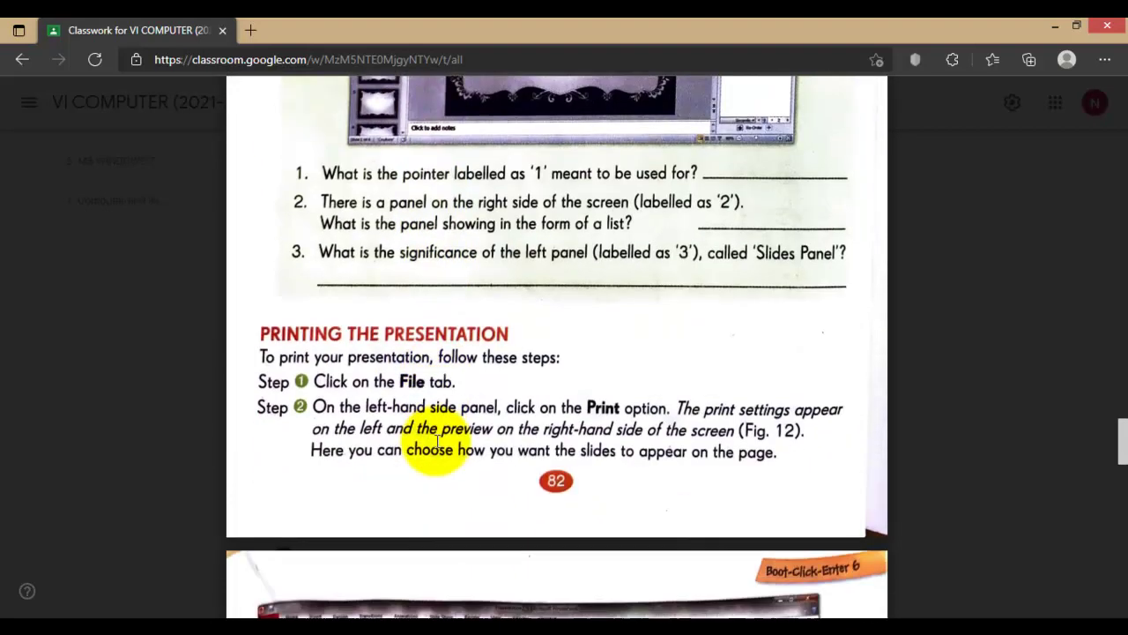
scroll(437, 441, down, 13)
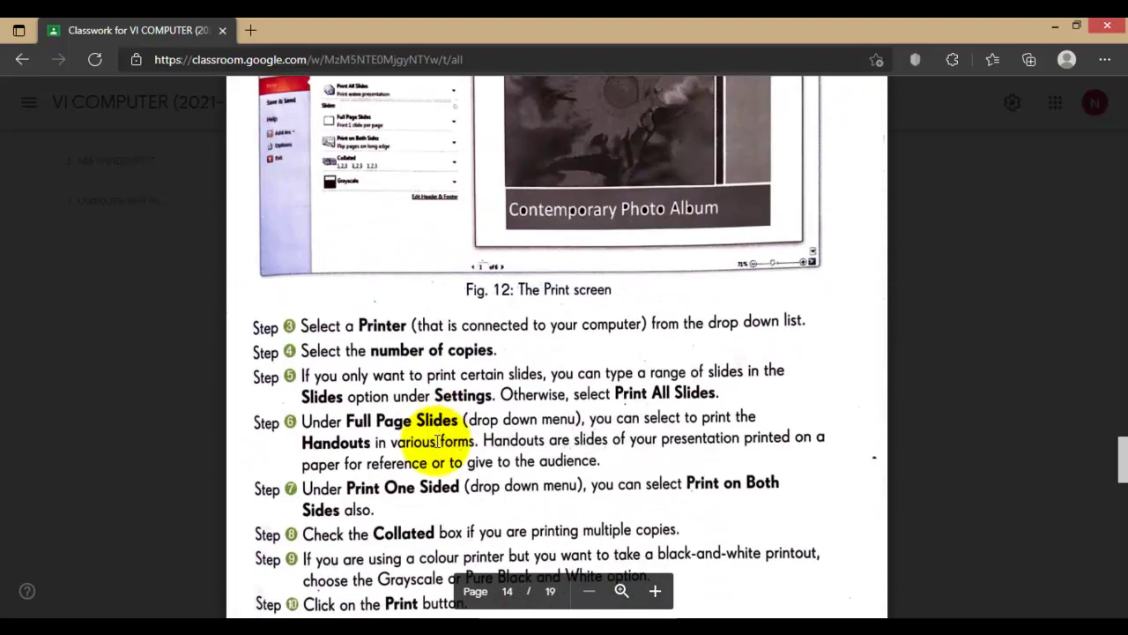
scroll(436, 440, down, 16)
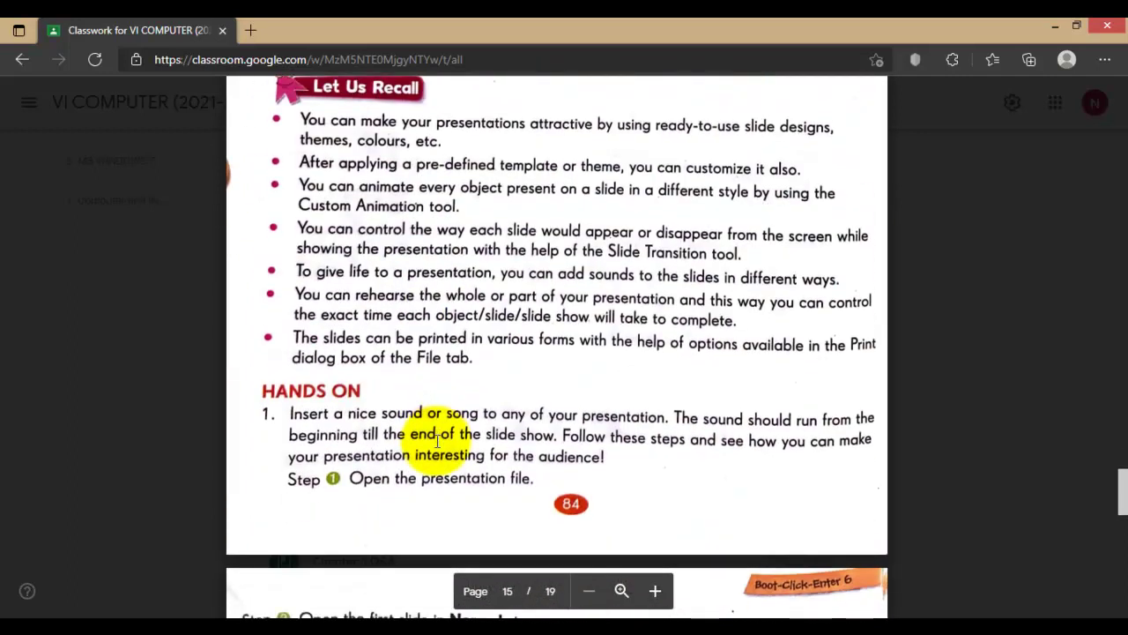
scroll(437, 440, down, 18)
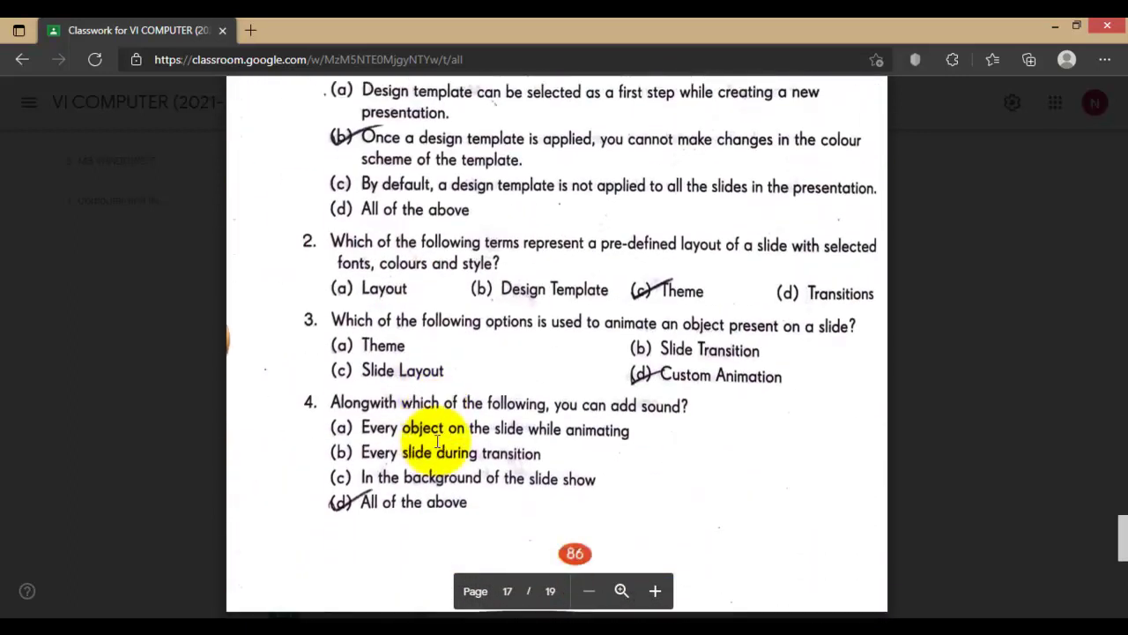
scroll(436, 440, down, 15)
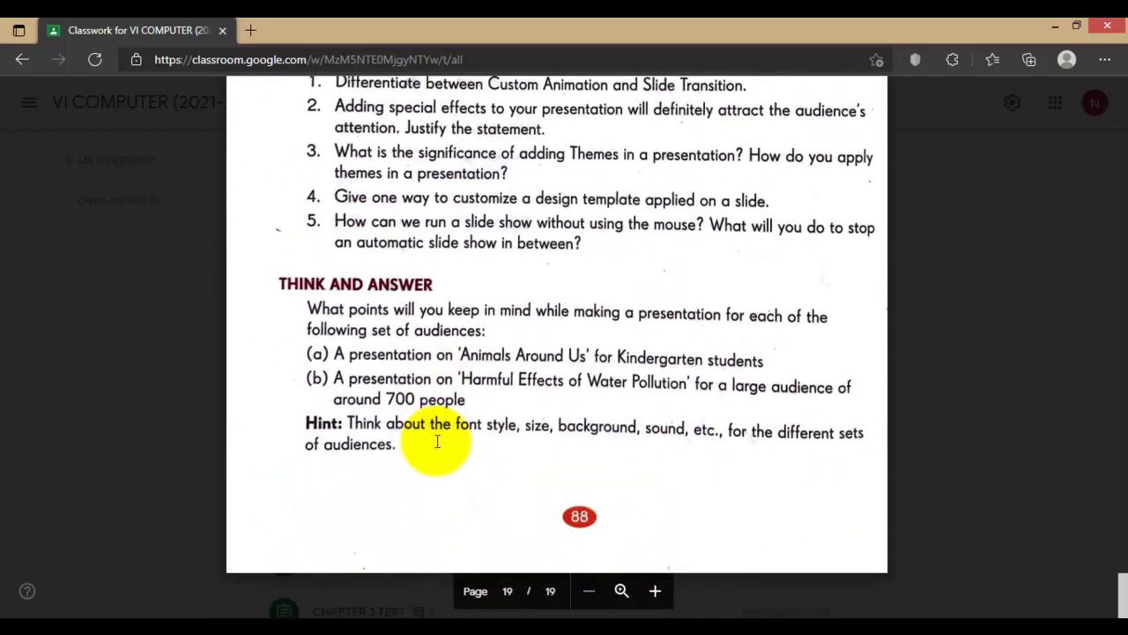
scroll(436, 440, up, 7)
scroll(436, 441, up, 20)
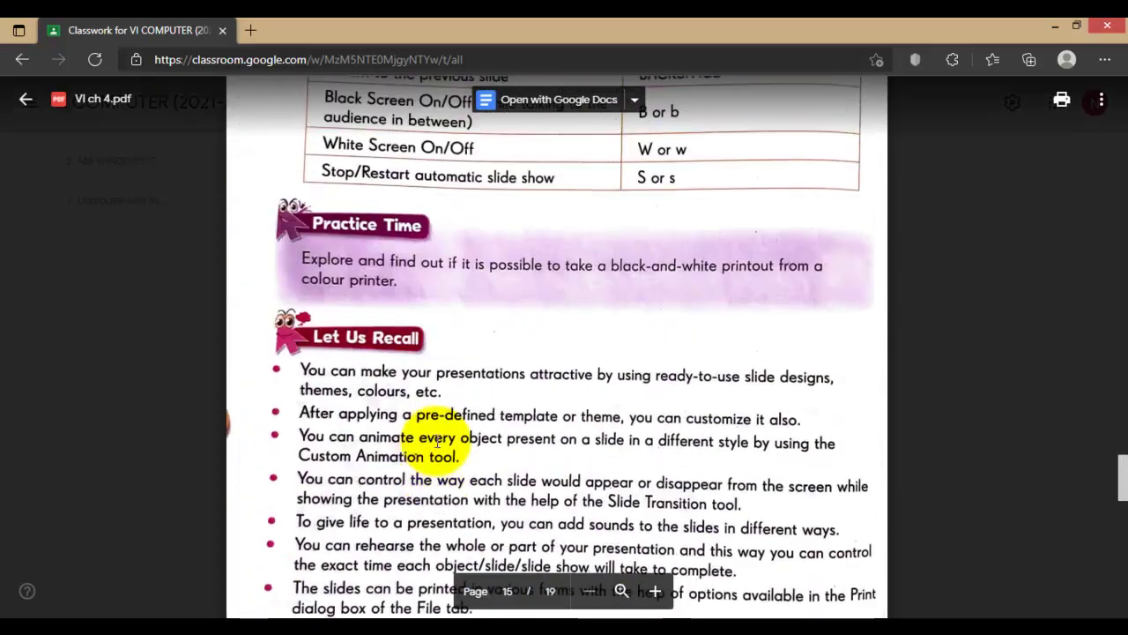
scroll(437, 441, up, 15)
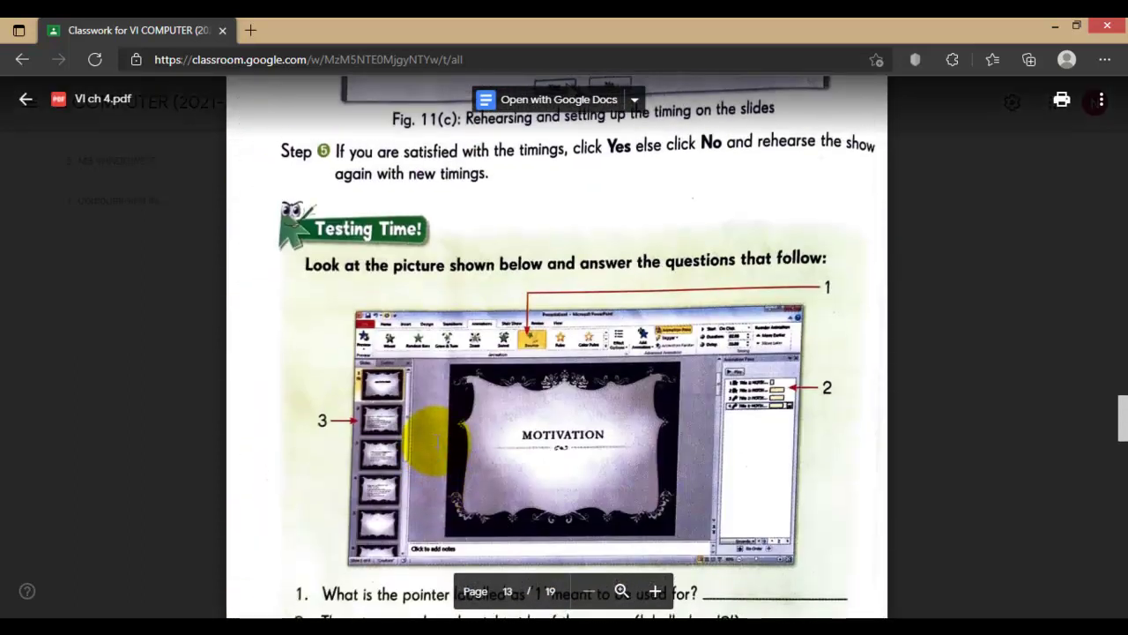
scroll(435, 443, up, 15)
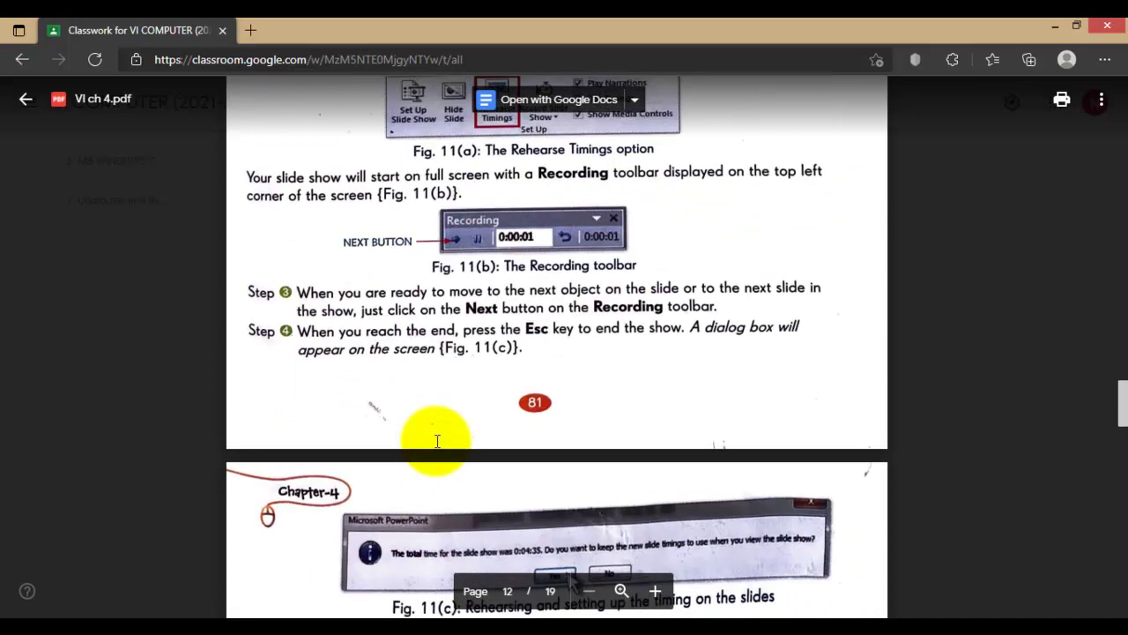
scroll(436, 441, up, 5)
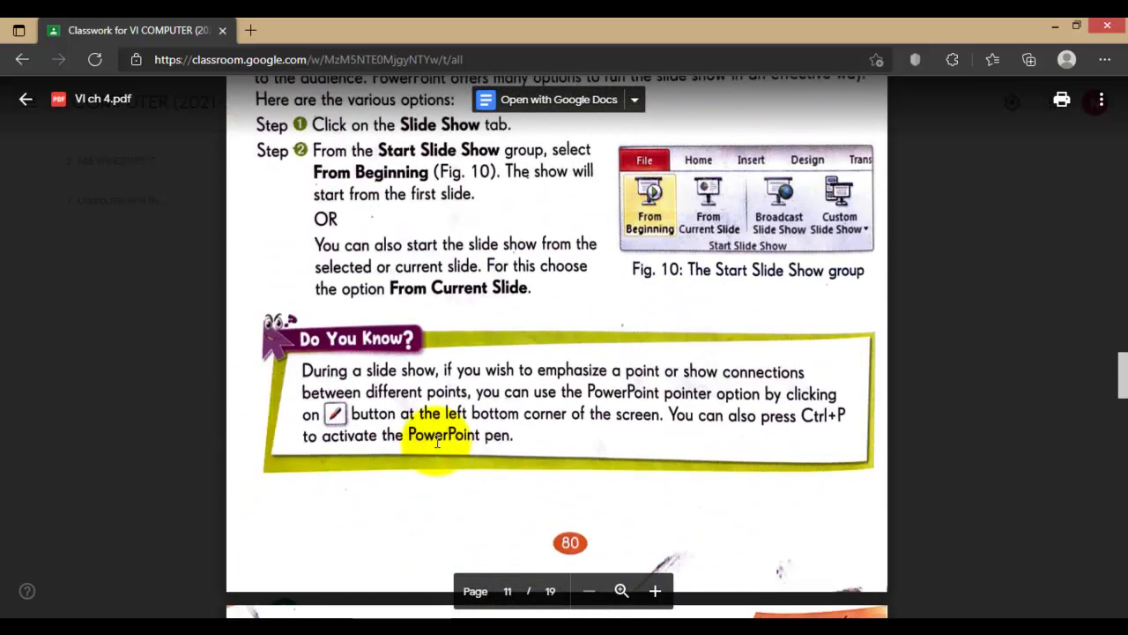
scroll(436, 444, up, 5)
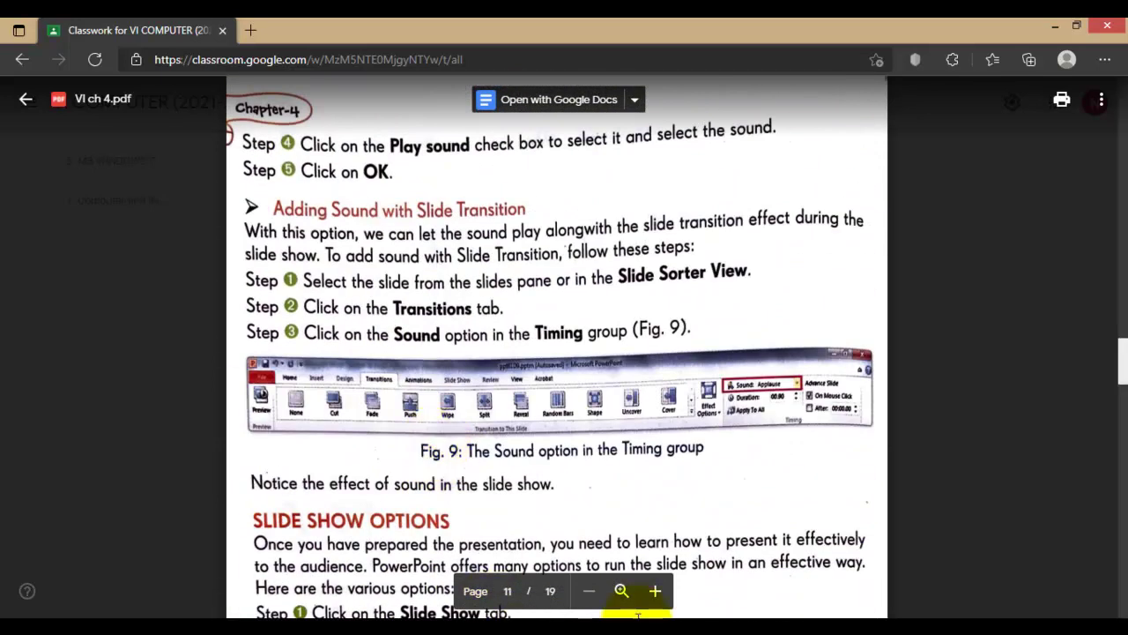
Zoom in on the PDF, read back to Fig. 7 on page 10, and minimize the browser.
click(656, 591)
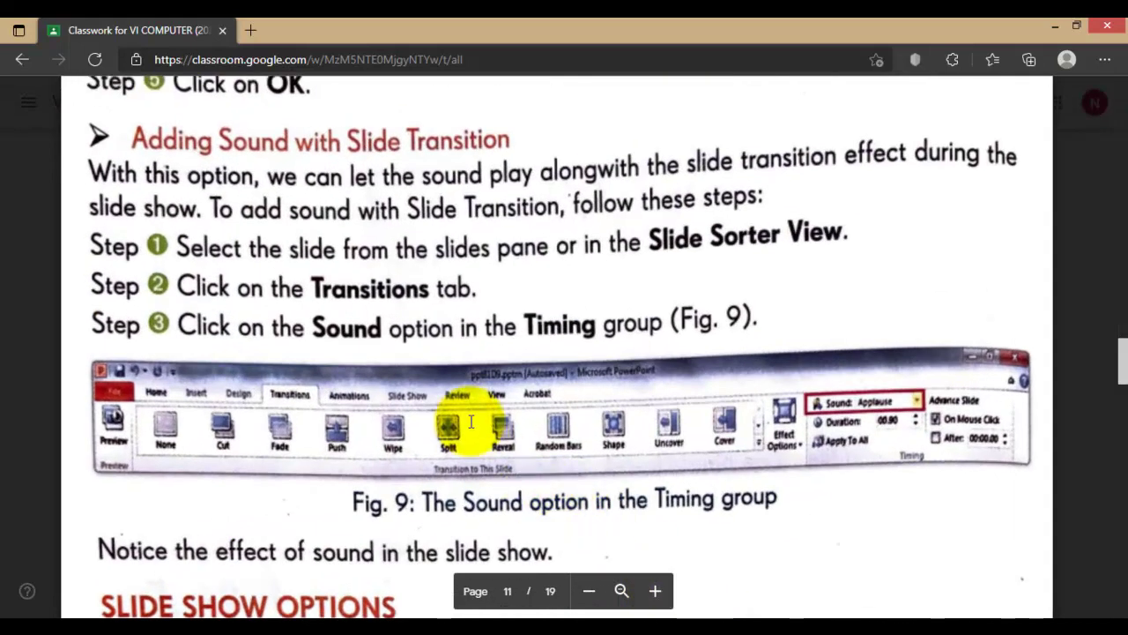
scroll(467, 410, up, 5)
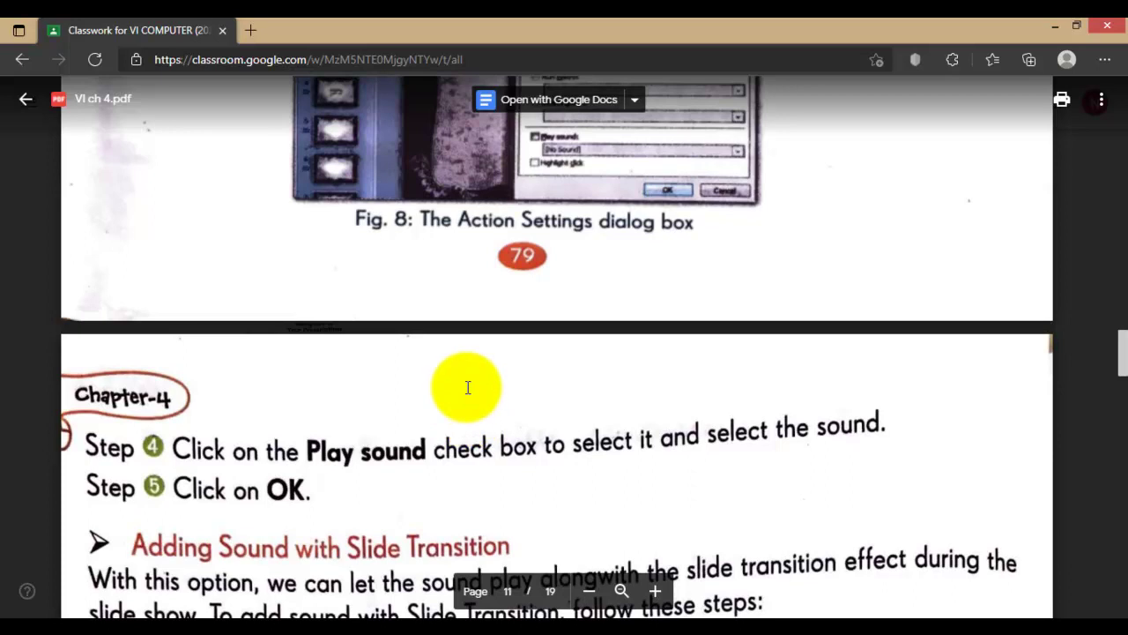
scroll(468, 388, up, 6)
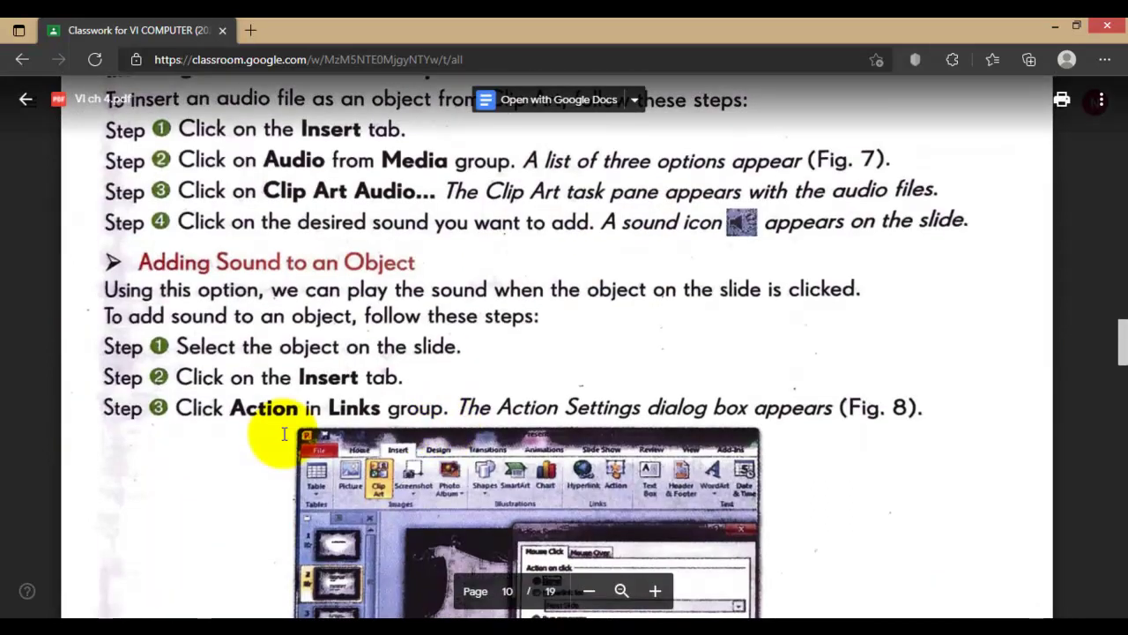
scroll(284, 433, up, 5)
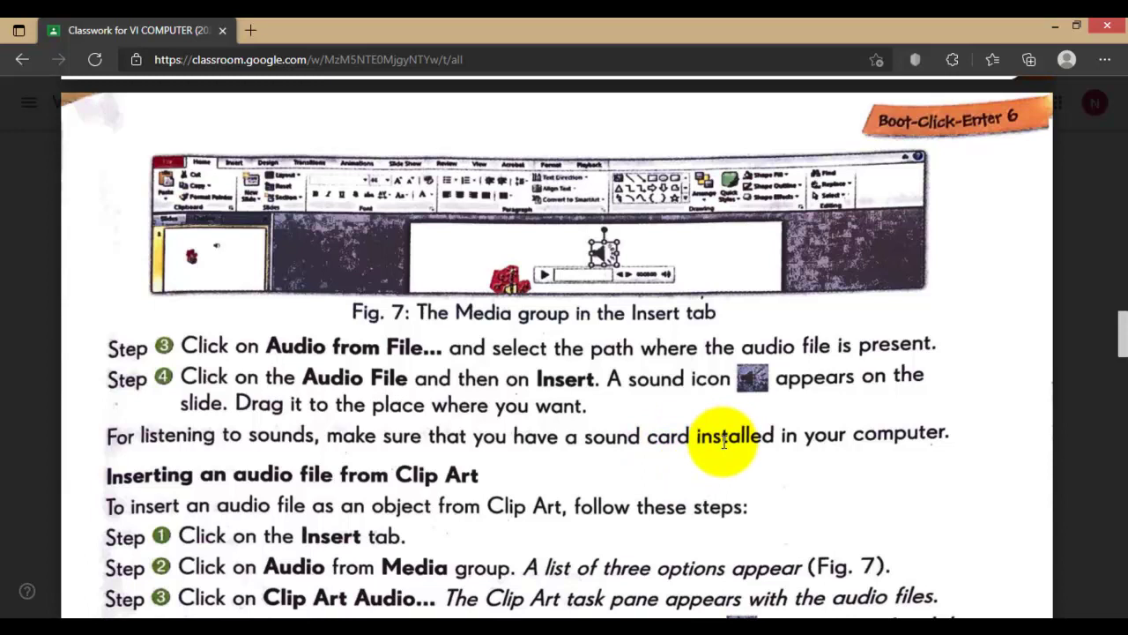
scroll(429, 398, up, 3)
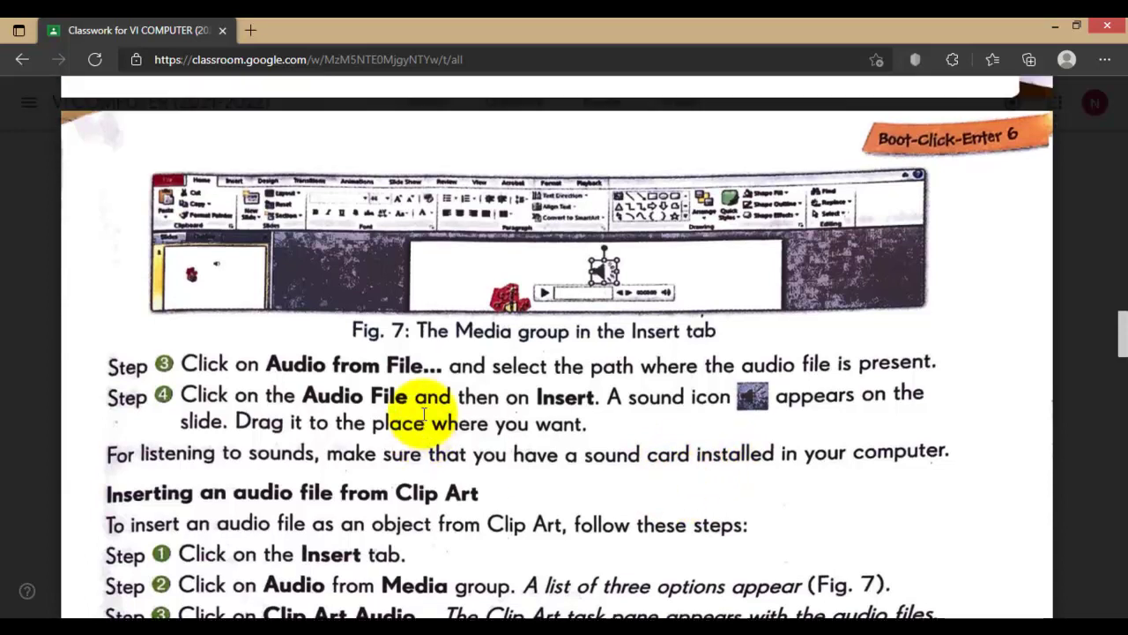
click(1050, 26)
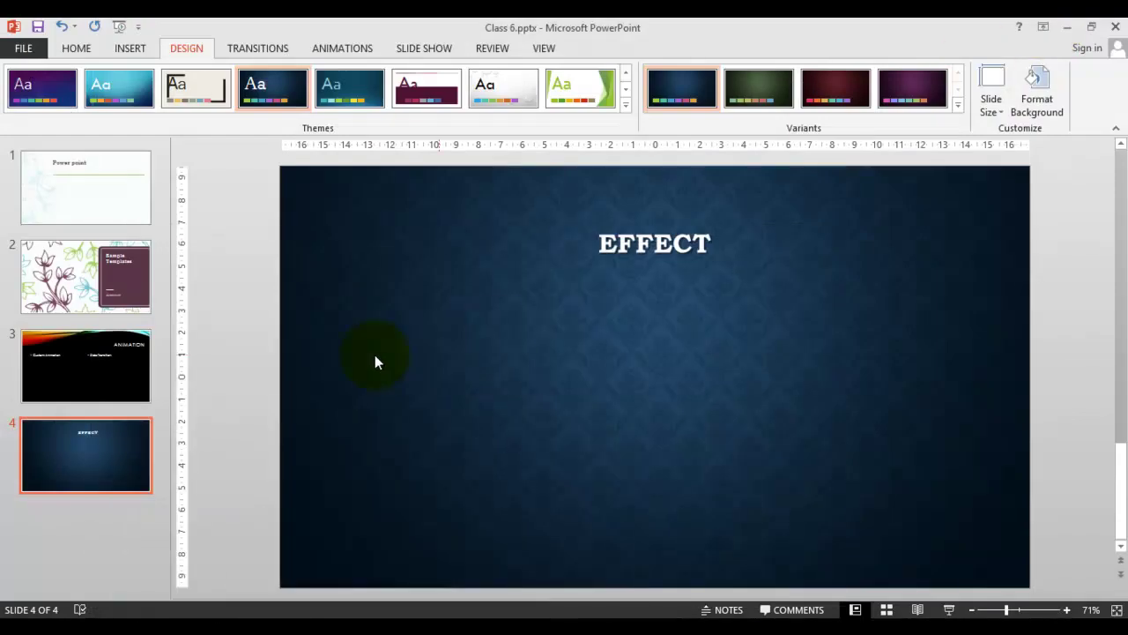
Review the Transitions options, then the Animations options, for the EFFECT slide.
click(243, 48)
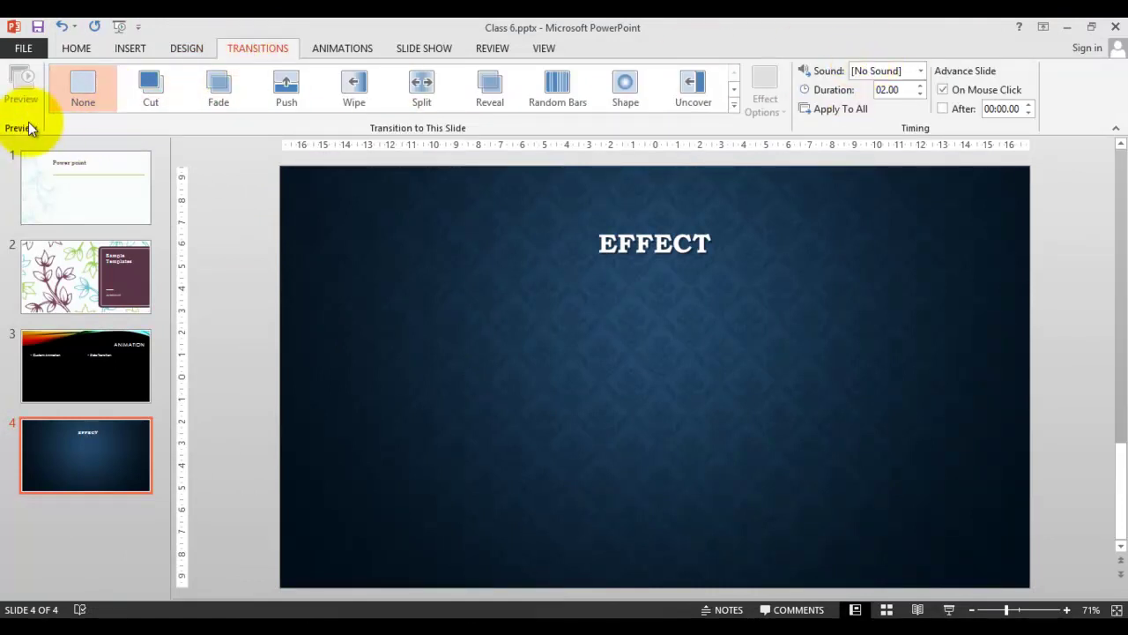
click(324, 44)
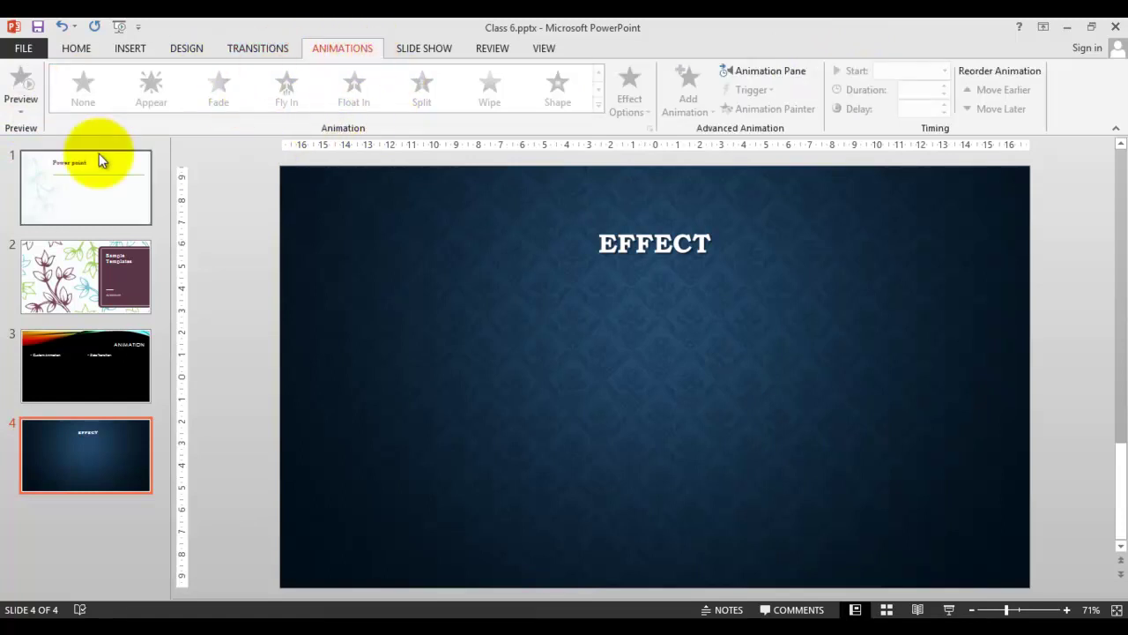
Check the Custom Animation categories table (Table 1, page 6) in the PDF, then minimize the browser.
click(388, 520)
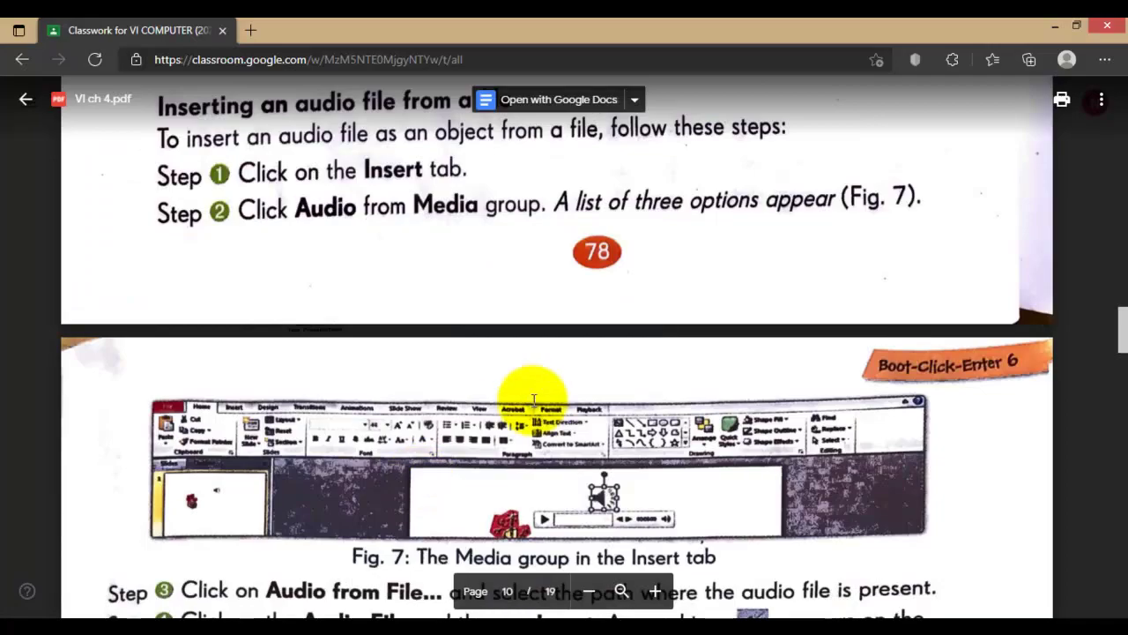
scroll(428, 327, up, 10)
scroll(426, 329, up, 15)
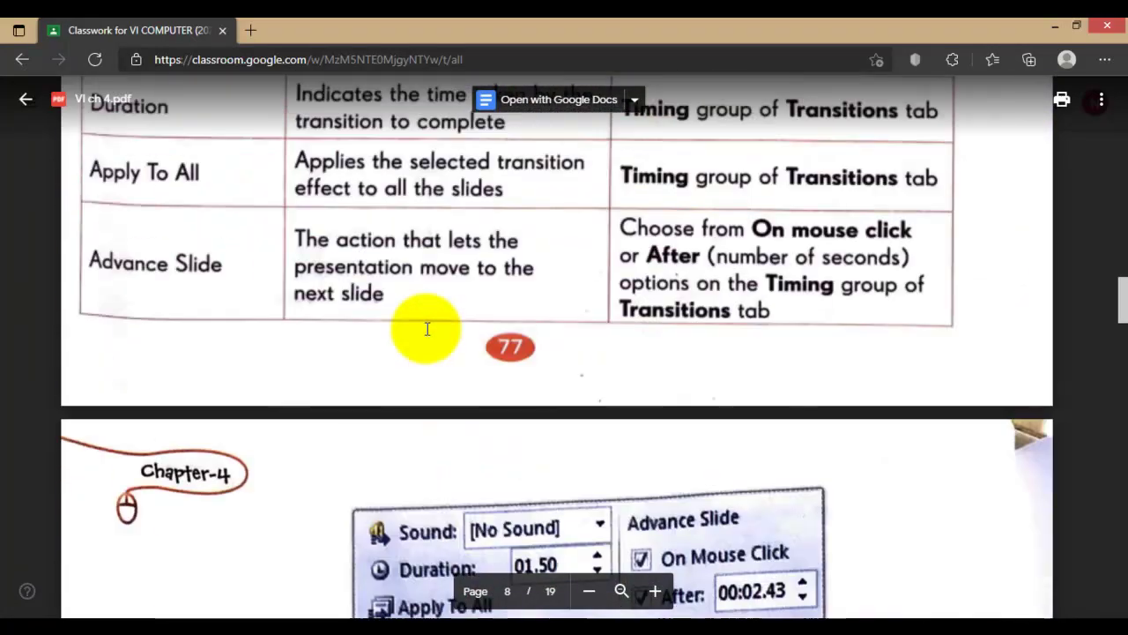
scroll(427, 329, up, 15)
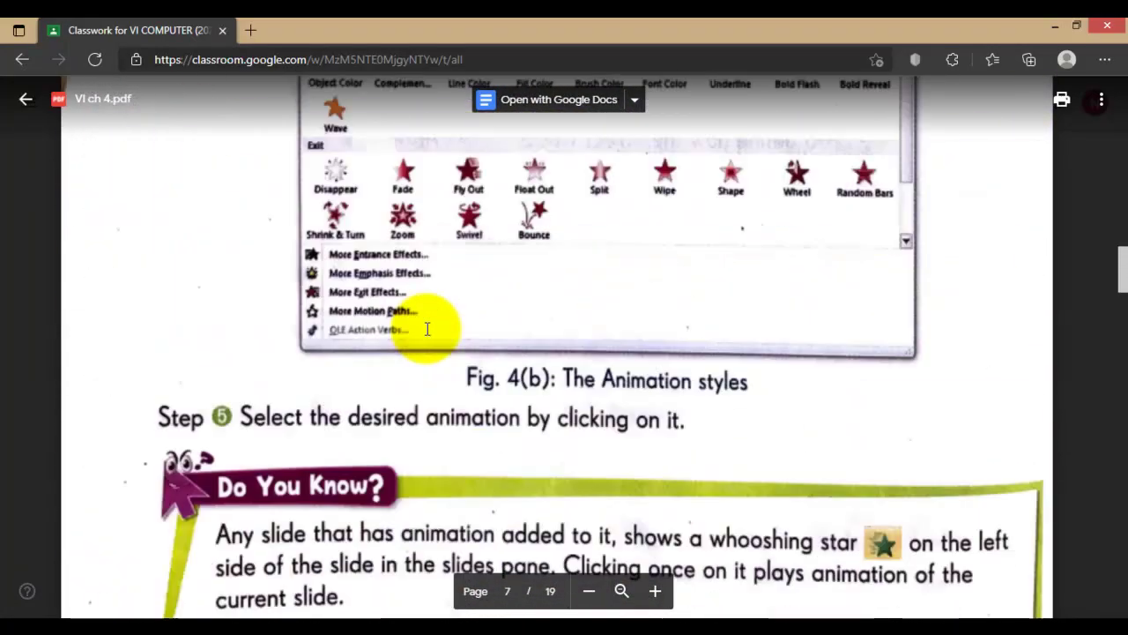
scroll(426, 329, up, 8)
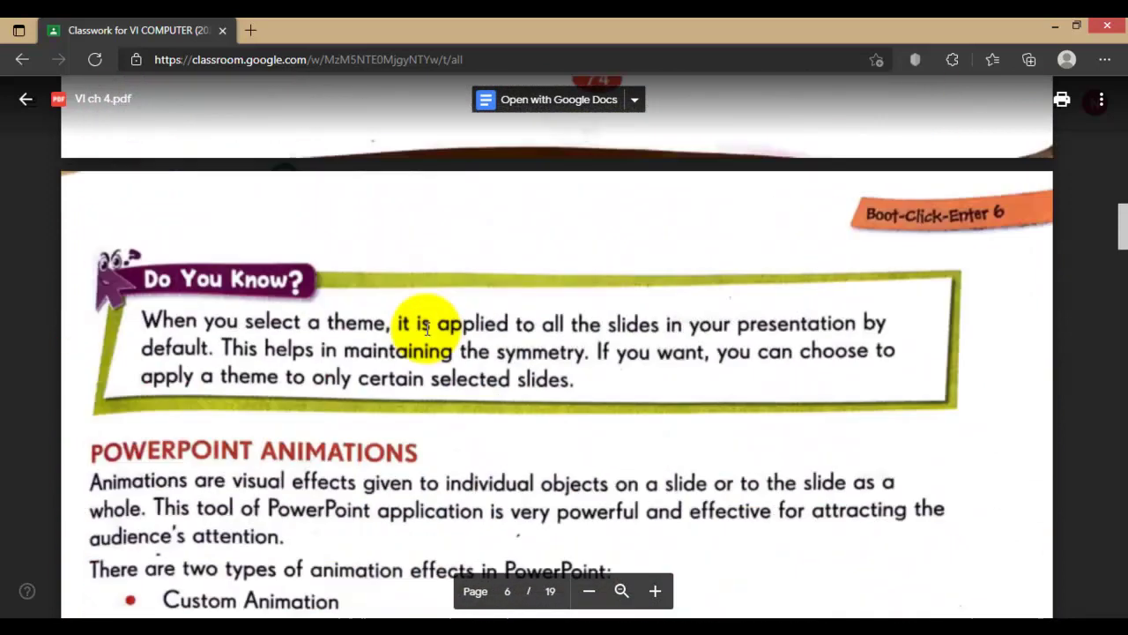
scroll(429, 335, down, 5)
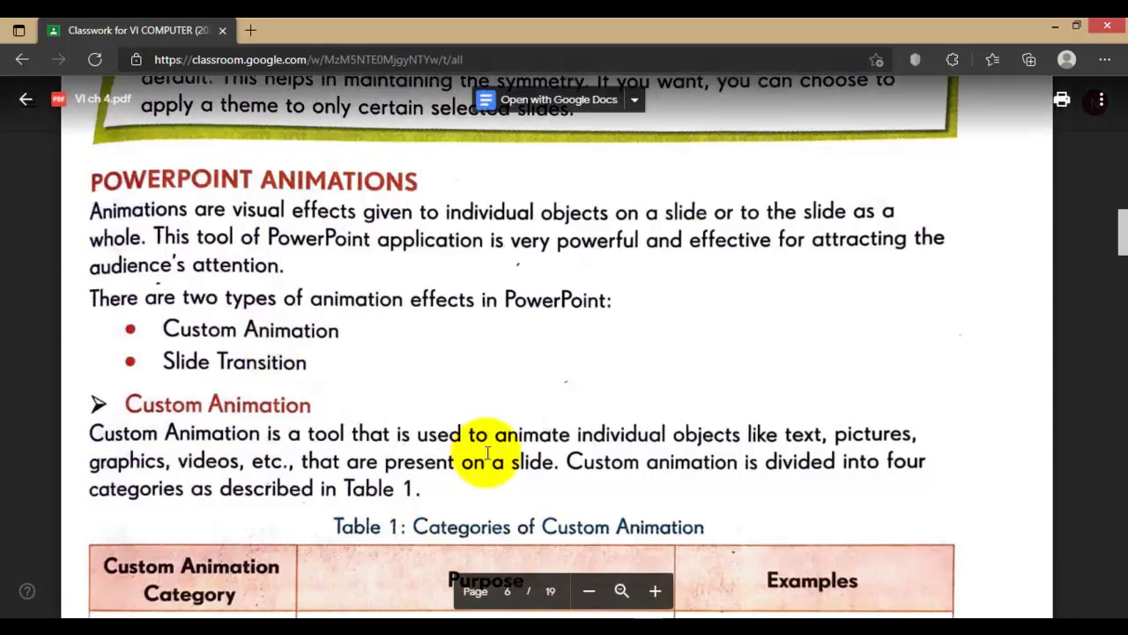
scroll(335, 432, down, 5)
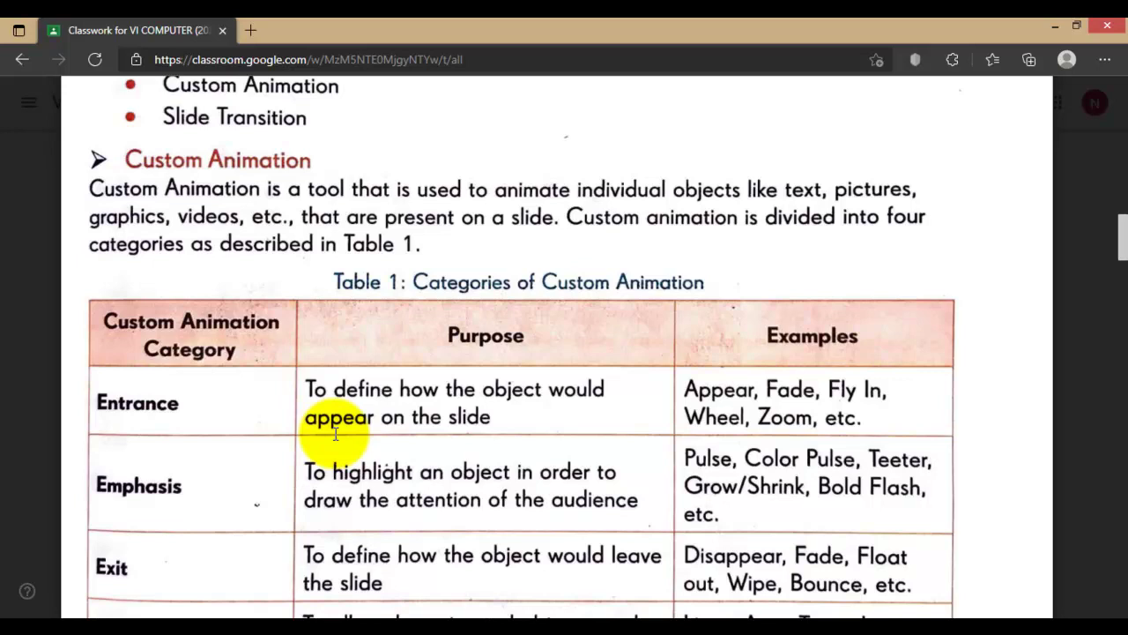
click(1055, 26)
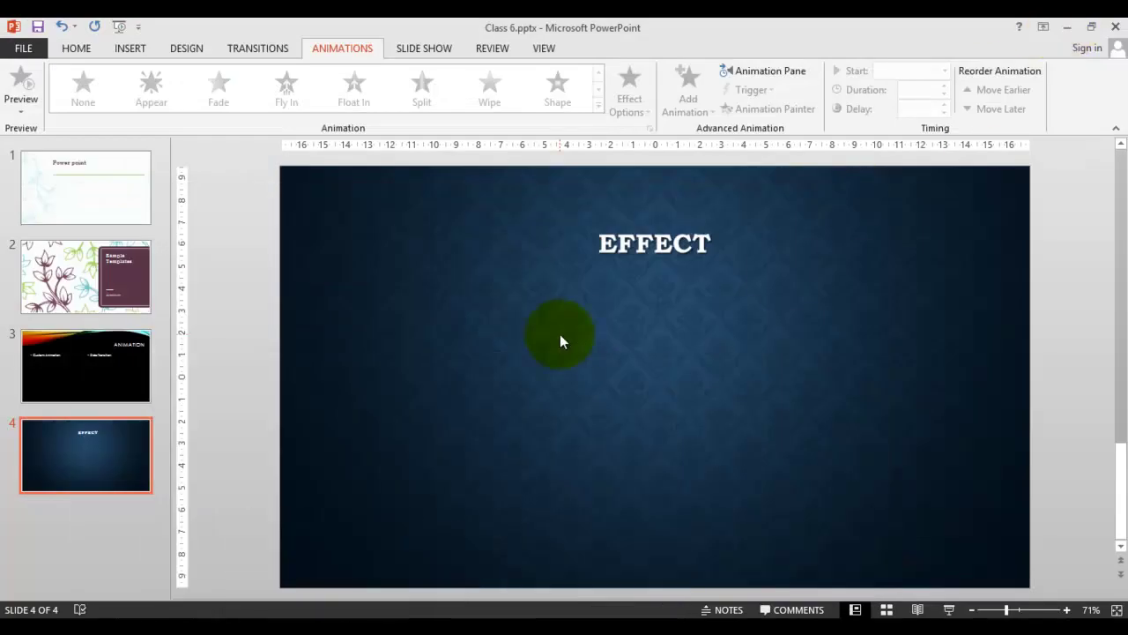
Select slide 1, run the slide show From Beginning, and advance to the Sample Templates slide.
click(78, 48)
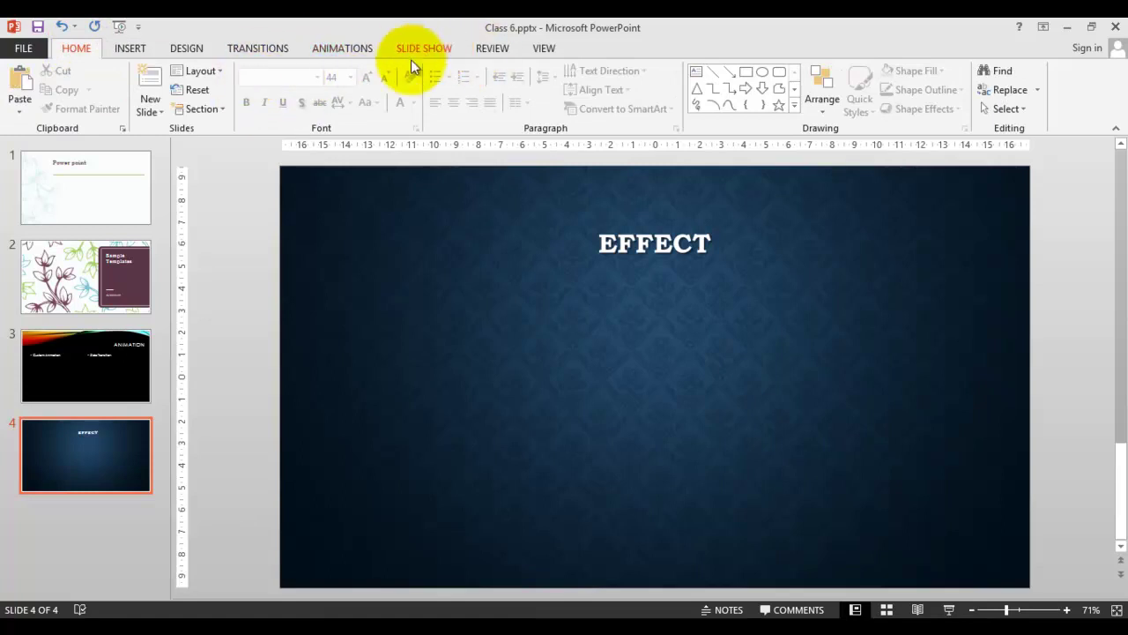
click(35, 207)
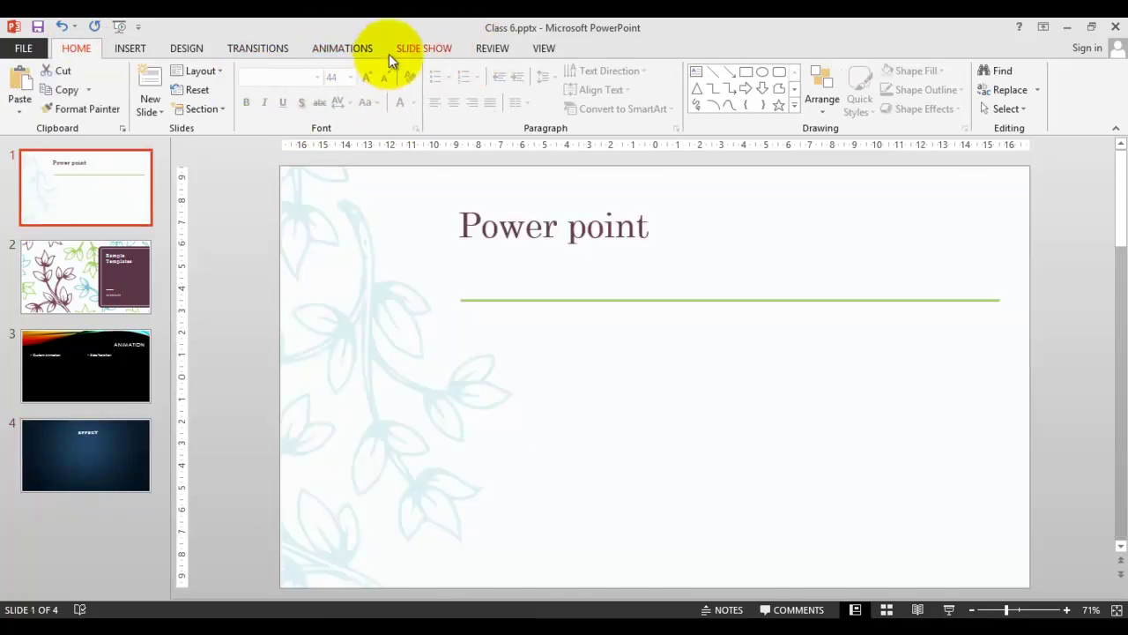
click(352, 50)
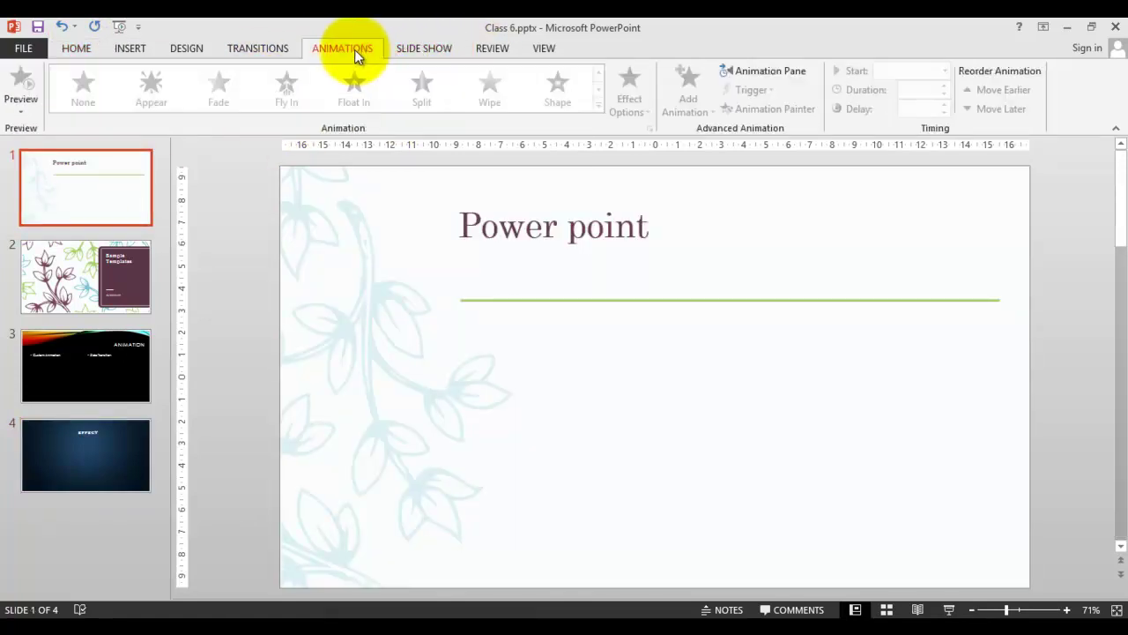
click(418, 45)
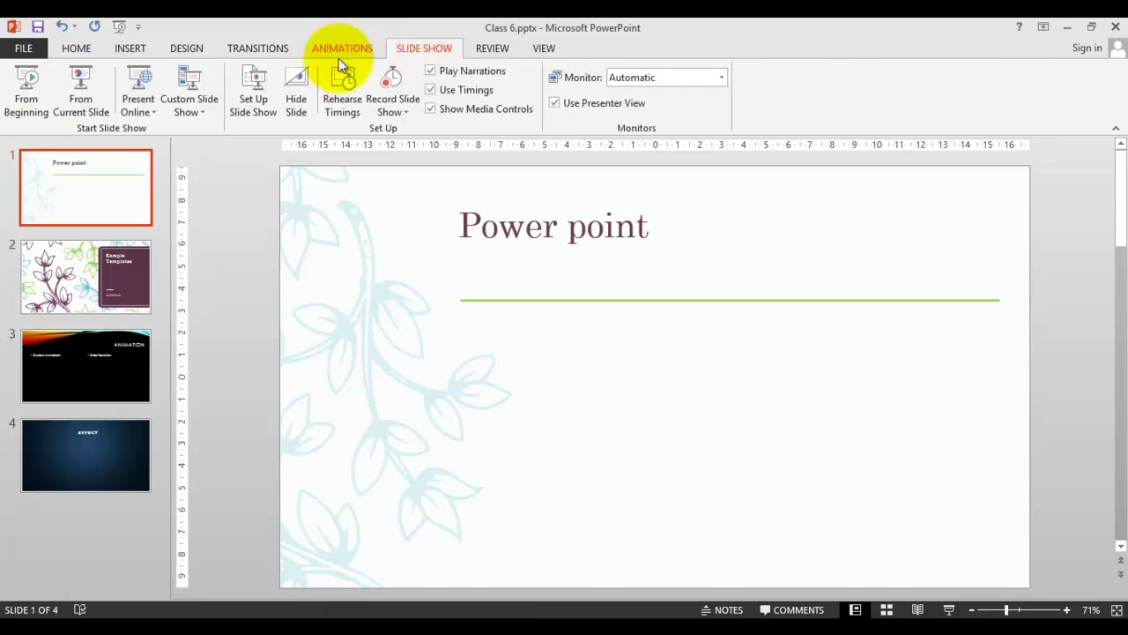
click(36, 85)
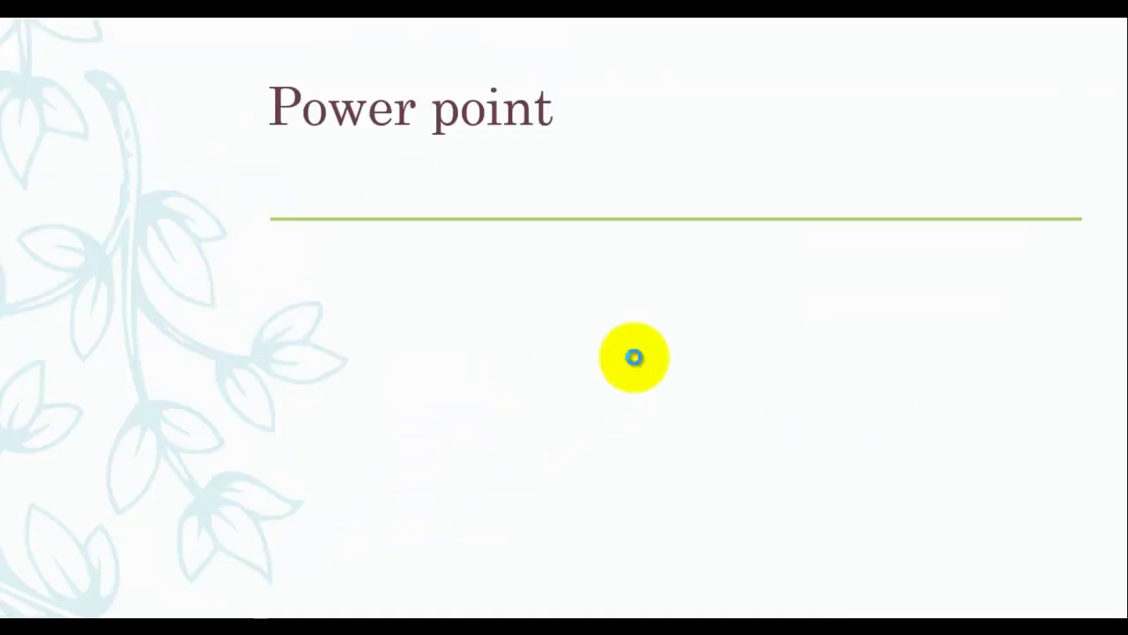
click(803, 358)
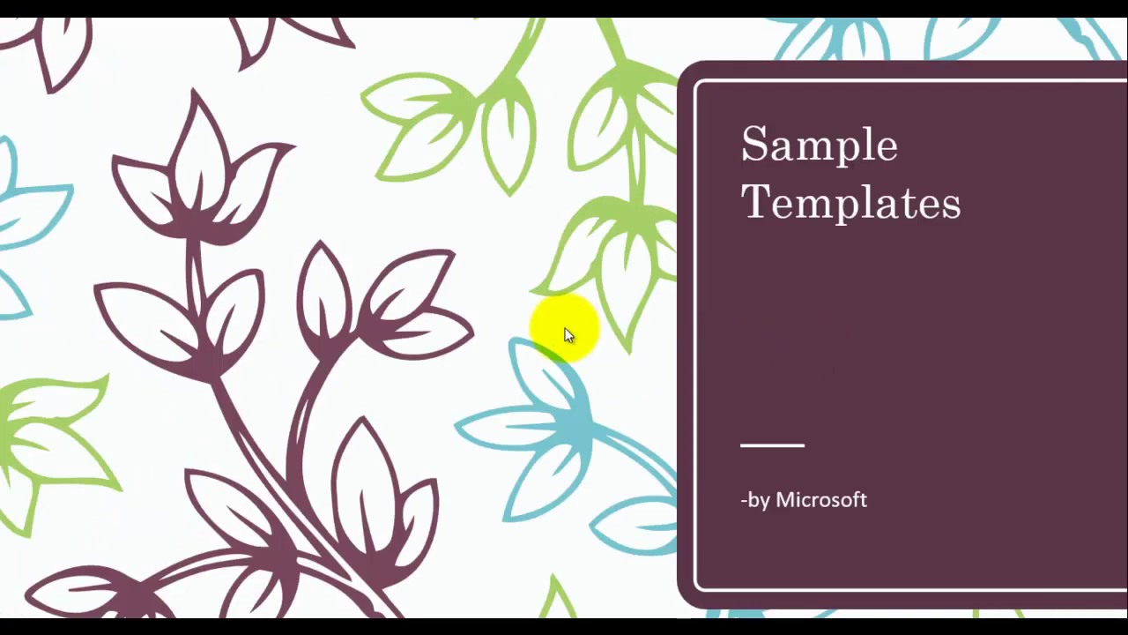